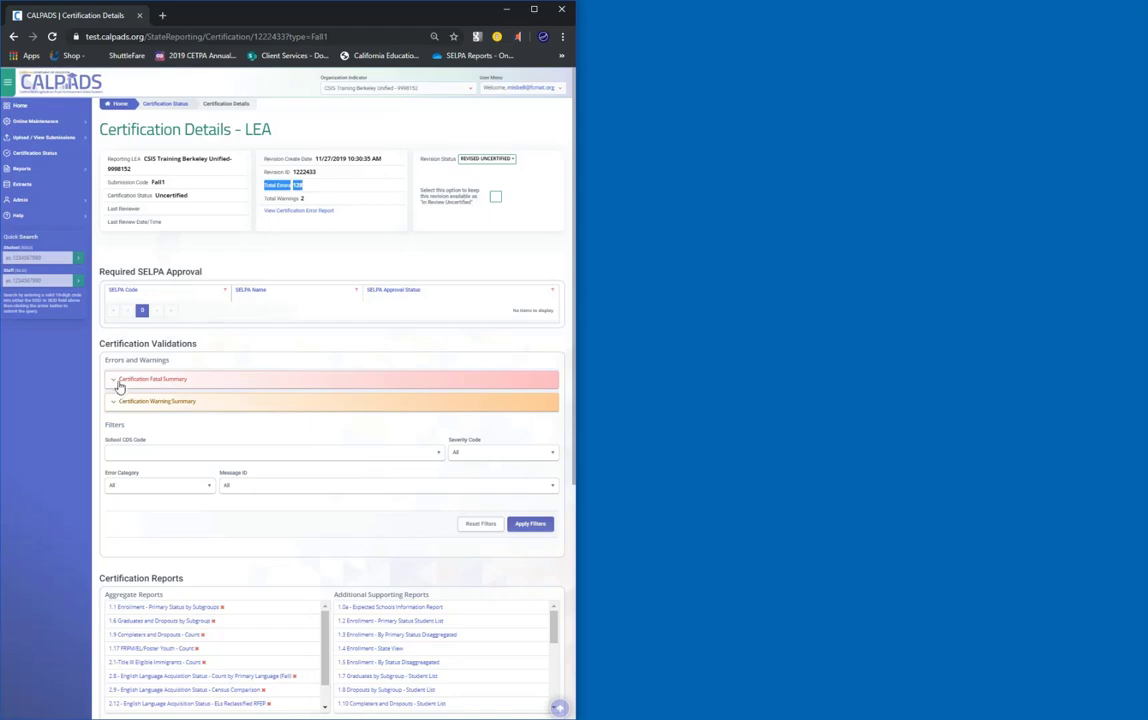
- Open the CERT004 missing Ethnicity/Race error details from Certification Fatal Summary in a new tab
{"action": "left_click", "coordinate": [116, 381]}
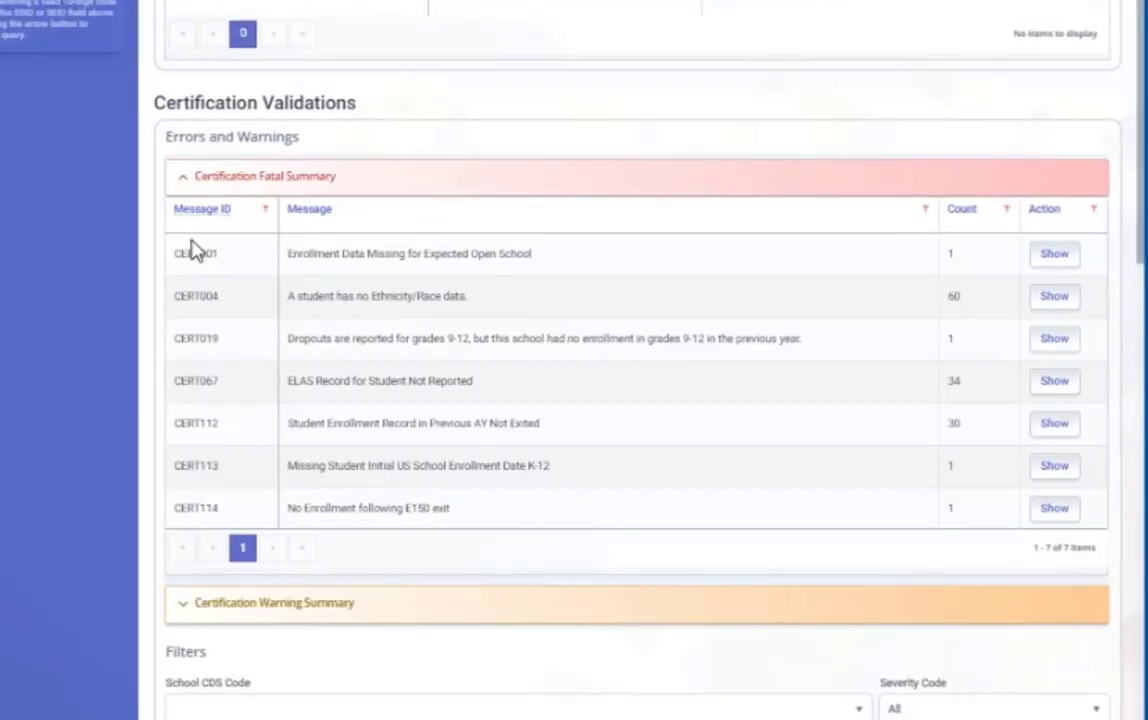
{"action": "left_click", "coordinate": [176, 296]}
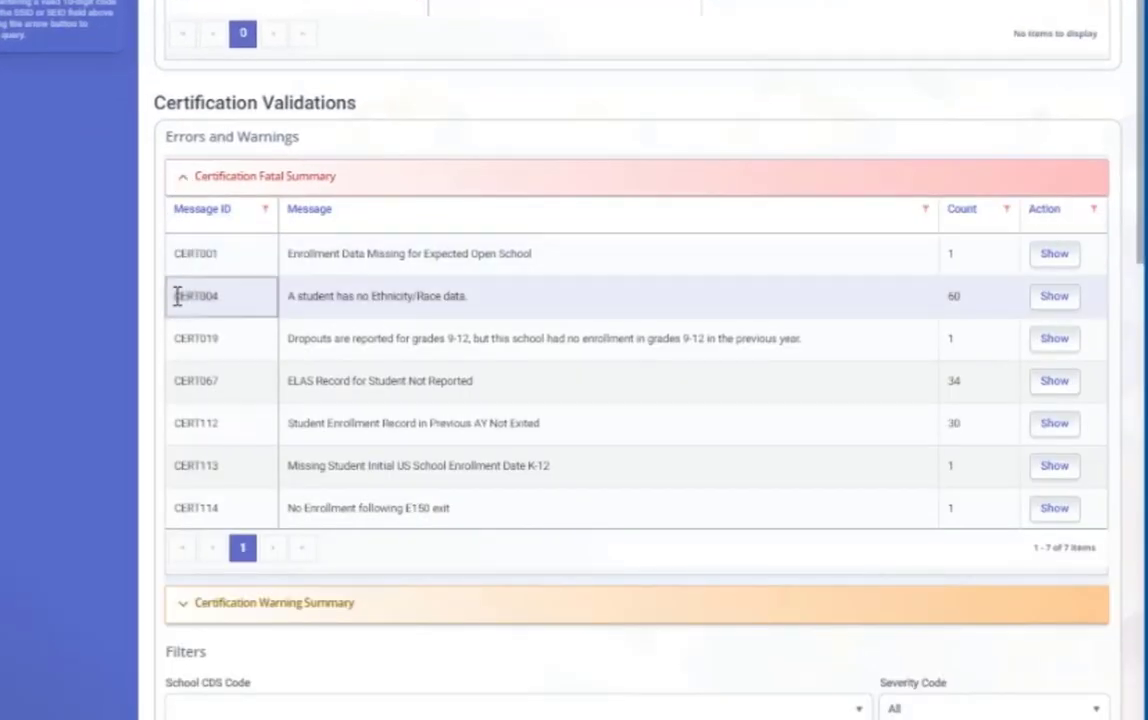
{"action": "left_click_drag", "start_coordinate": [176, 296], "coordinate": [224, 306]}
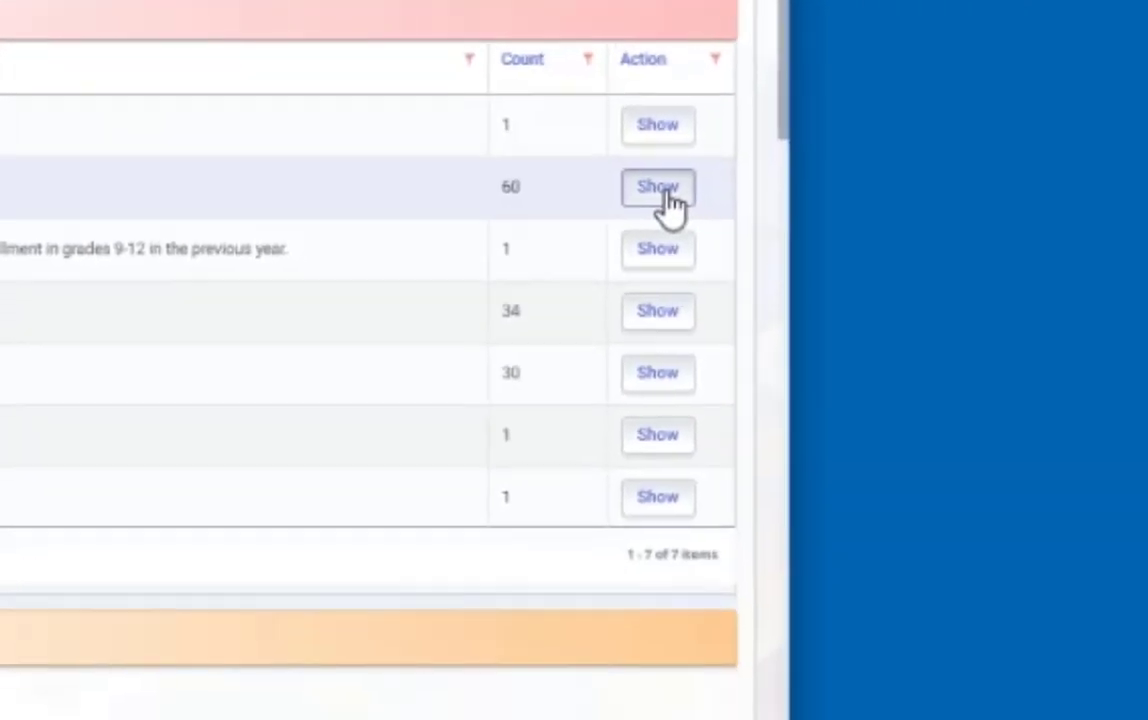
{"action": "right_click", "coordinate": [670, 205]}
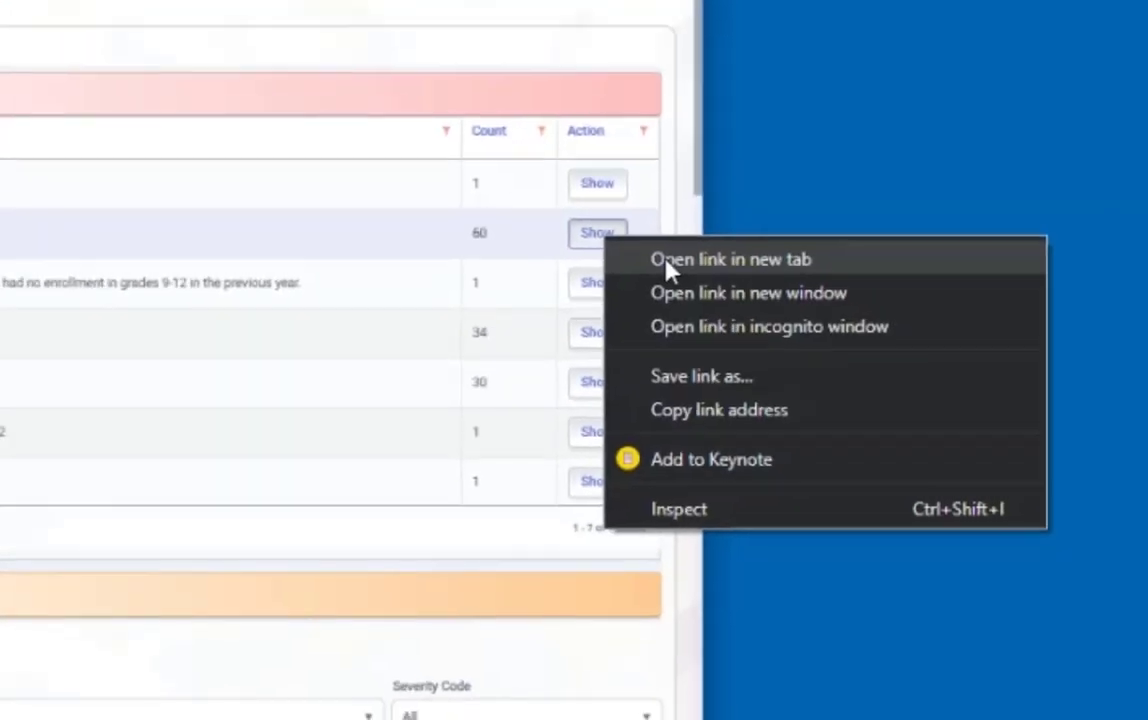
{"action": "left_click", "coordinate": [700, 208]}
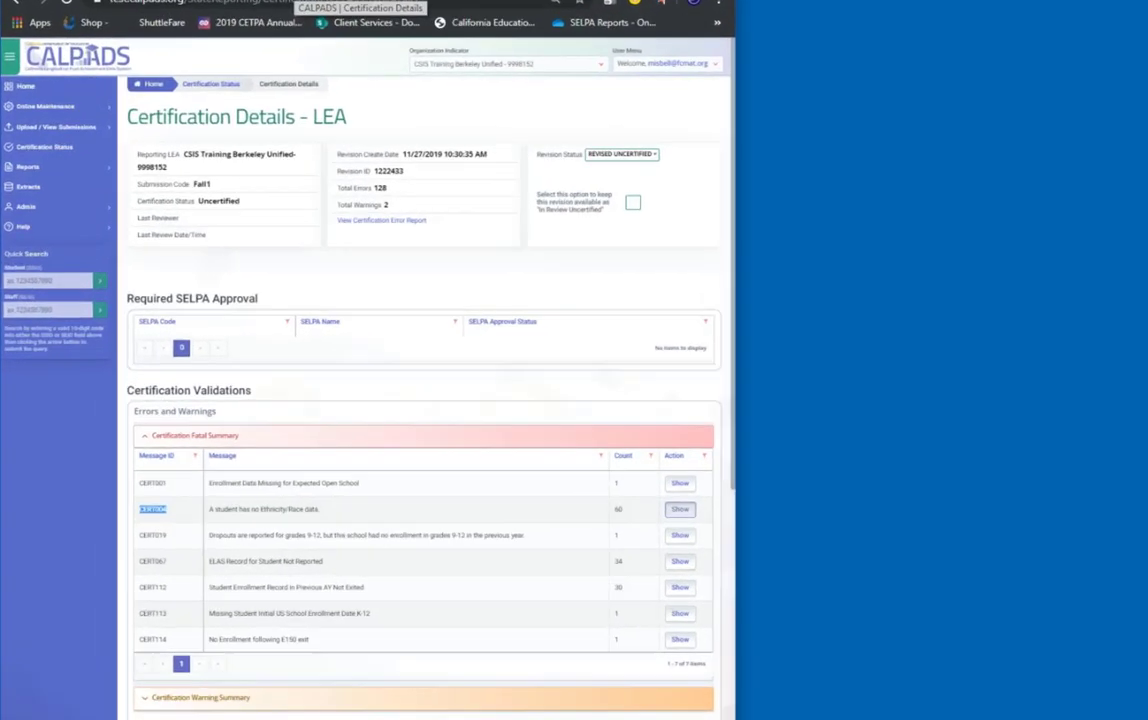
- Copy the first CERT004-flagged student's SSID from the filtered error results
{"action": "left_click", "coordinate": [257, 18]}
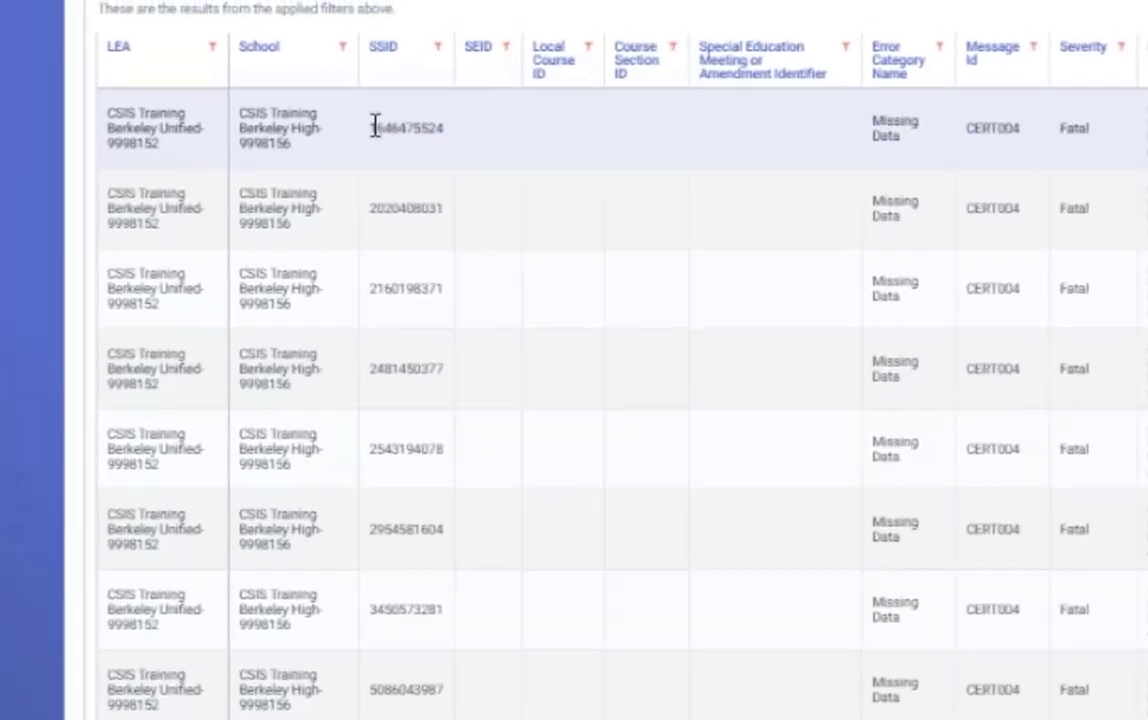
{"action": "left_click", "coordinate": [375, 127]}
{"action": "left_click_drag", "start_coordinate": [375, 127], "coordinate": [442, 134]}
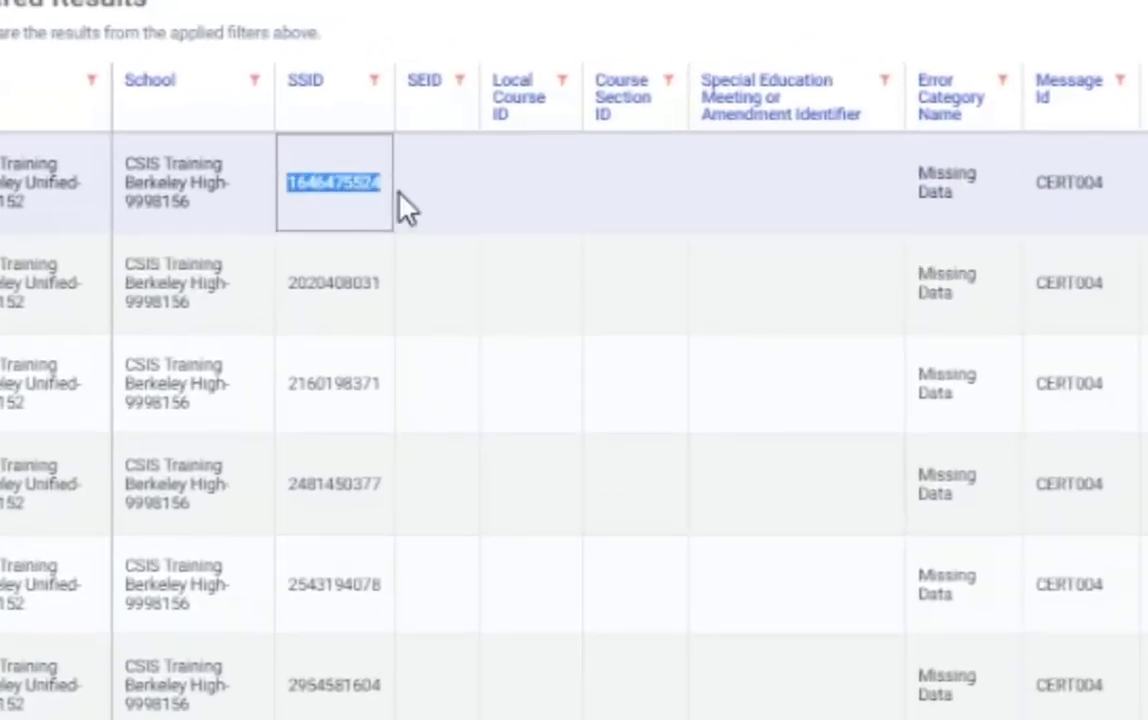
{"action": "right_click", "coordinate": [345, 190]}
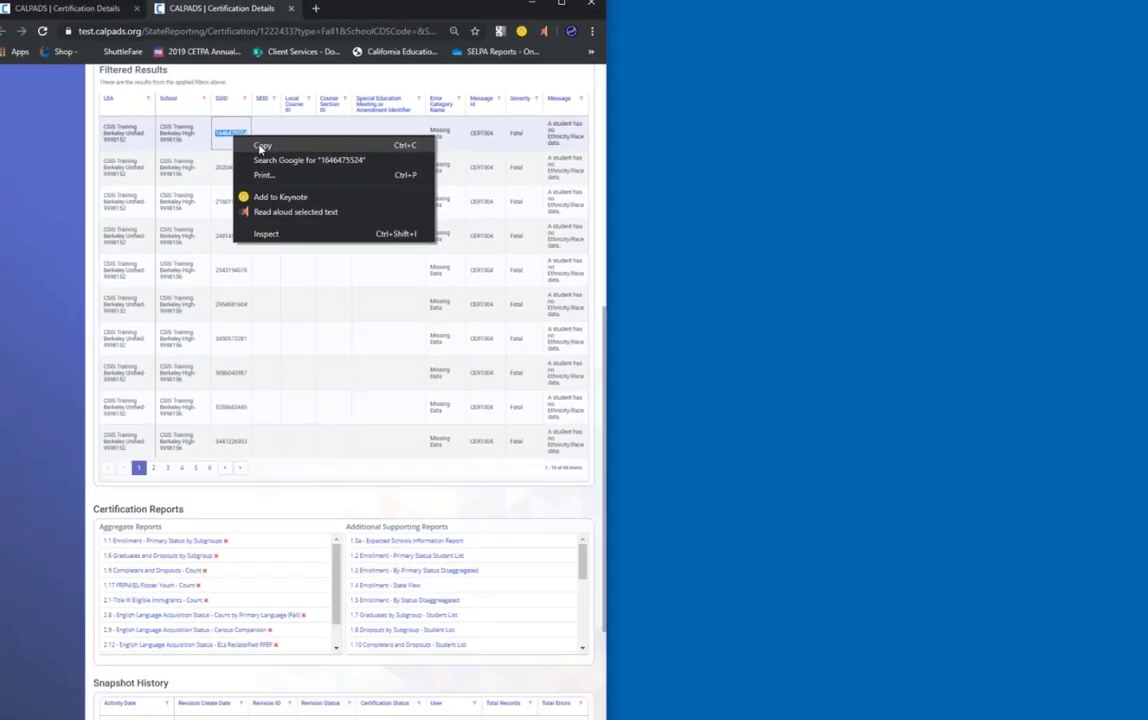
{"action": "left_click", "coordinate": [375, 200]}
- Open Online Maintenance > Student Data in a new tab and snap that window to the right half
{"action": "scroll", "coordinate": [340, 400], "scroll_direction": "up", "scroll_amount": 10}
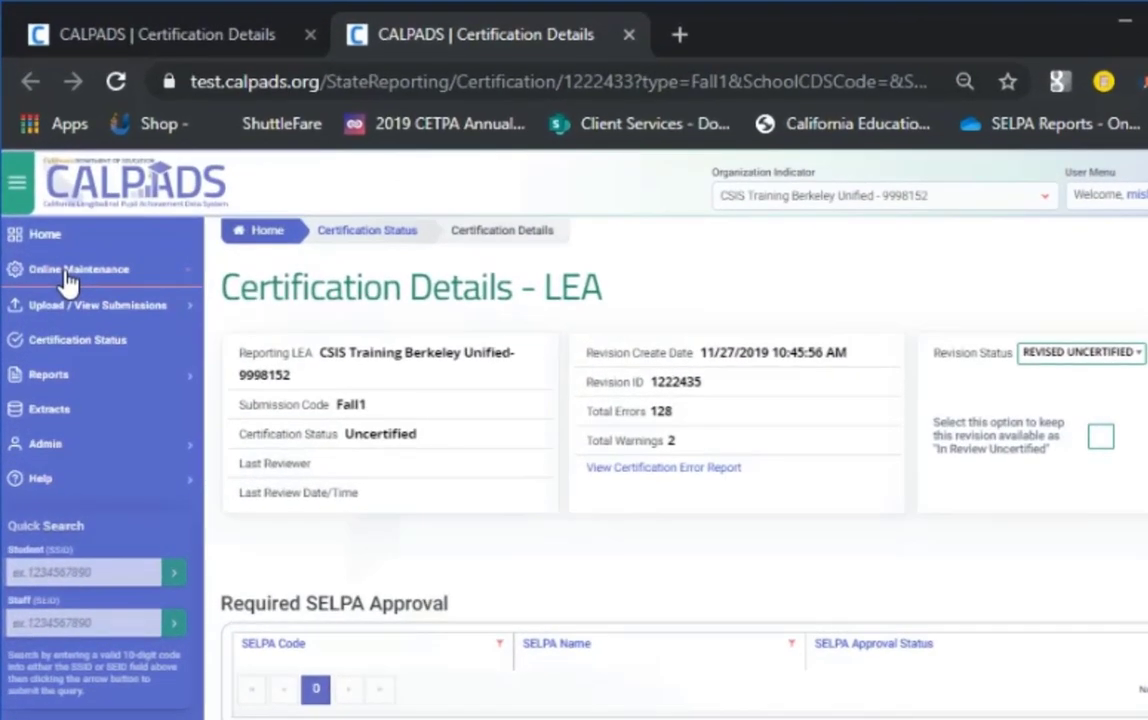
{"action": "left_click", "coordinate": [67, 280]}
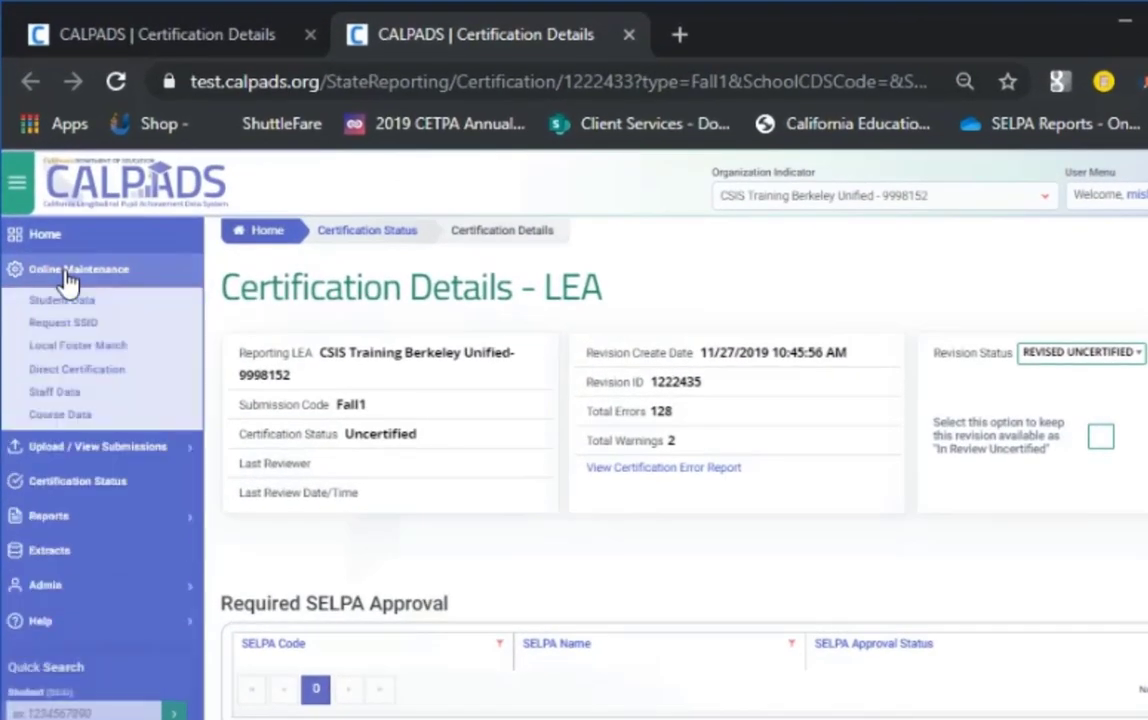
{"action": "right_click", "coordinate": [63, 306]}
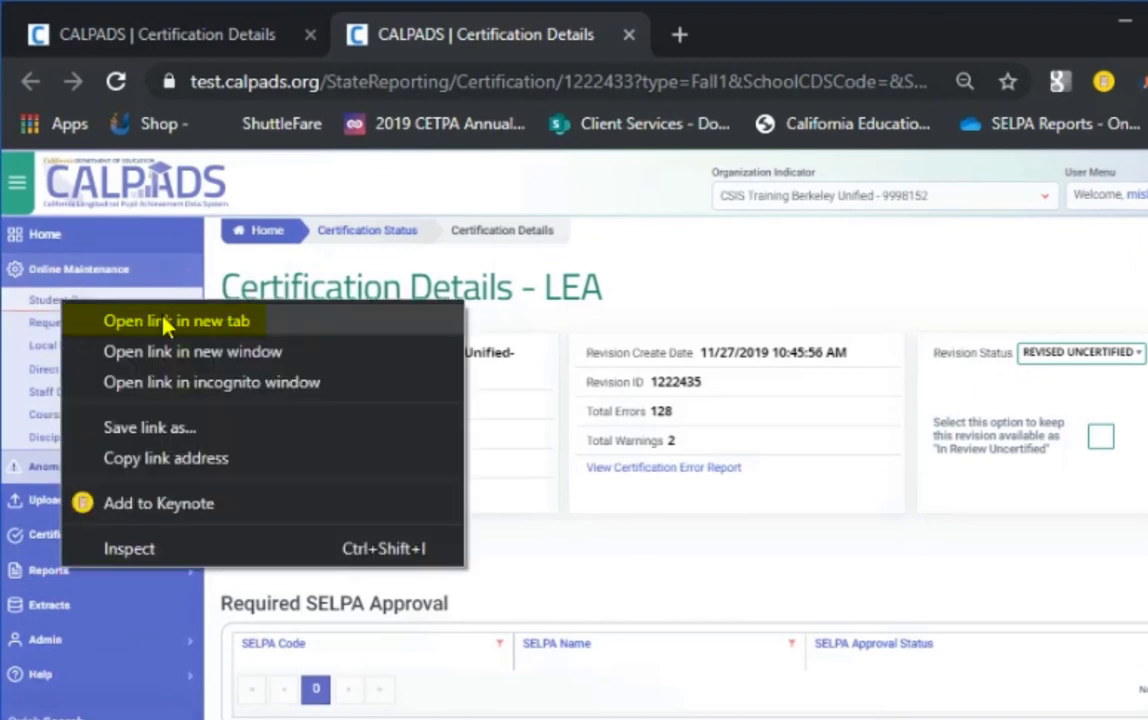
{"action": "left_click", "coordinate": [218, 322]}
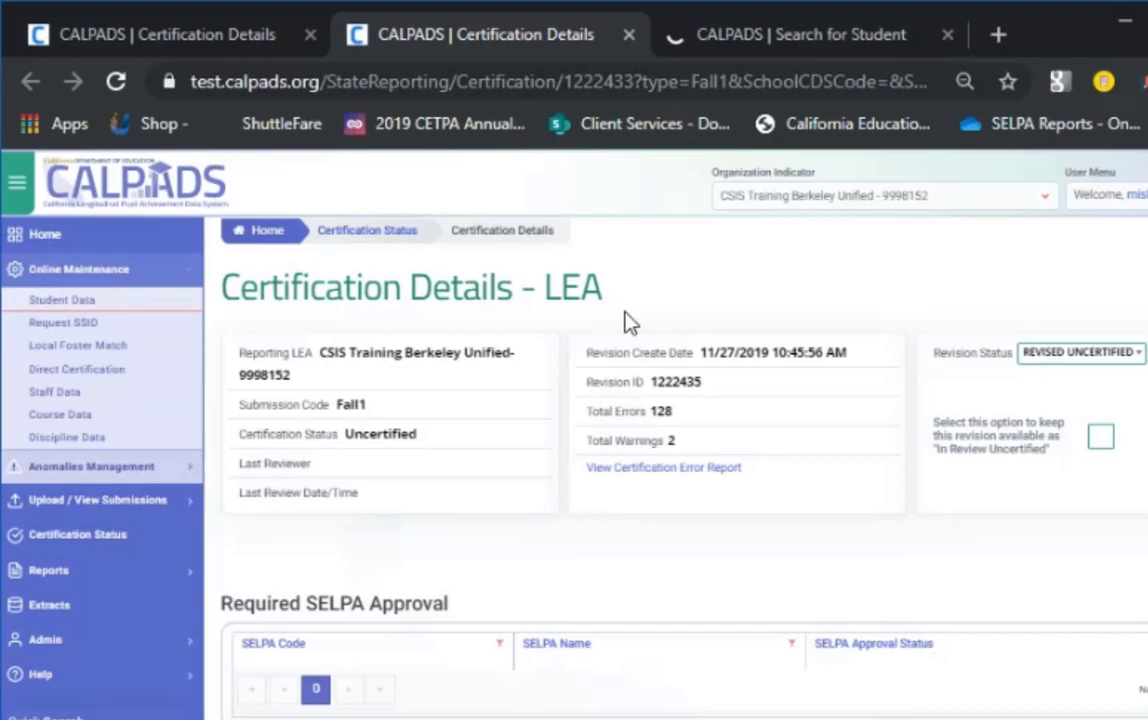
{"action": "scroll", "coordinate": [628, 336], "scroll_direction": "down", "scroll_amount": 5}
{"action": "scroll", "coordinate": [620, 347], "scroll_direction": "down", "scroll_amount": 5}
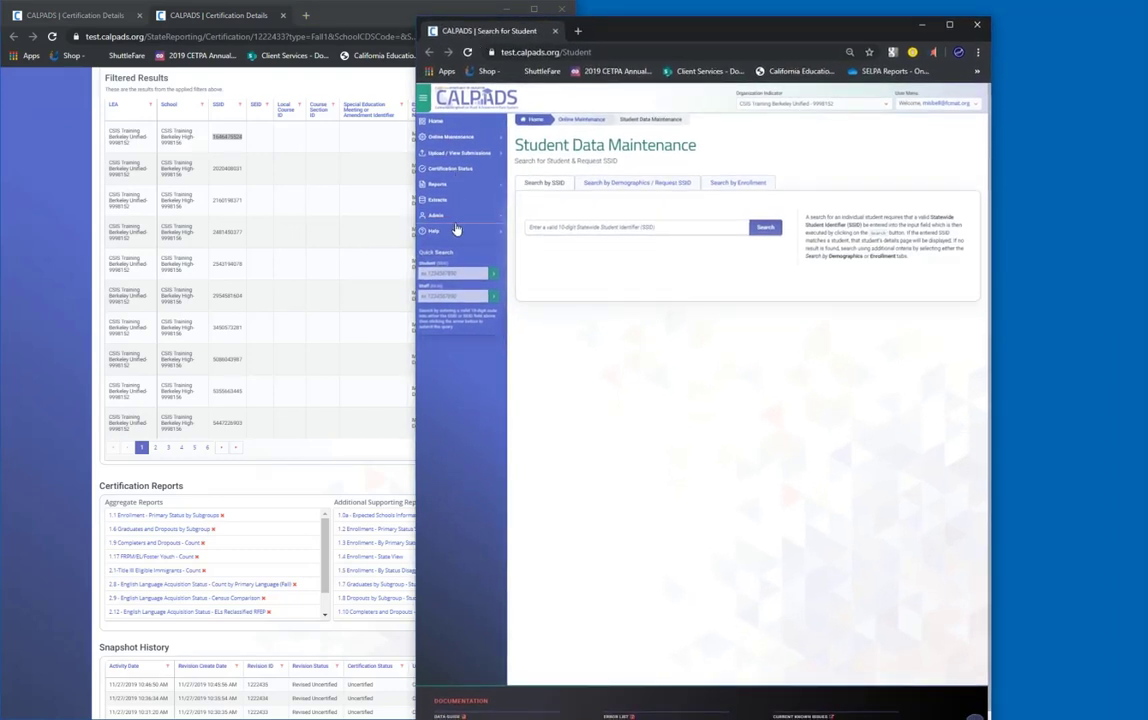
{"action": "key", "text": "super"}
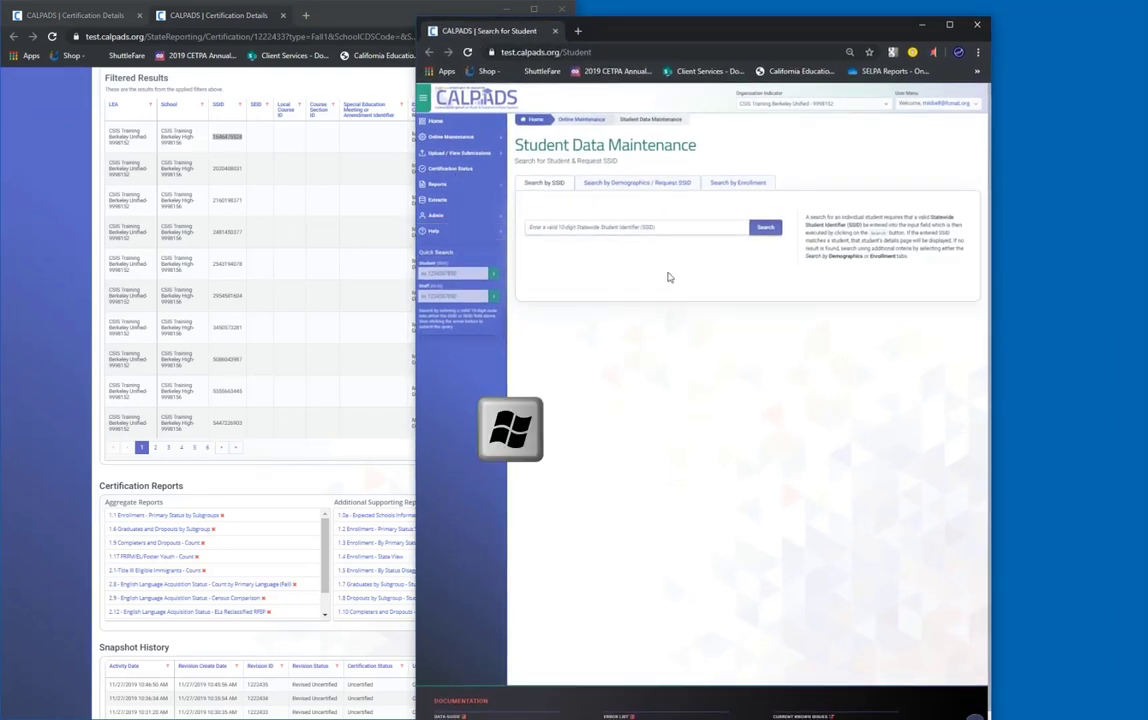
{"action": "key", "text": "super+Right"}
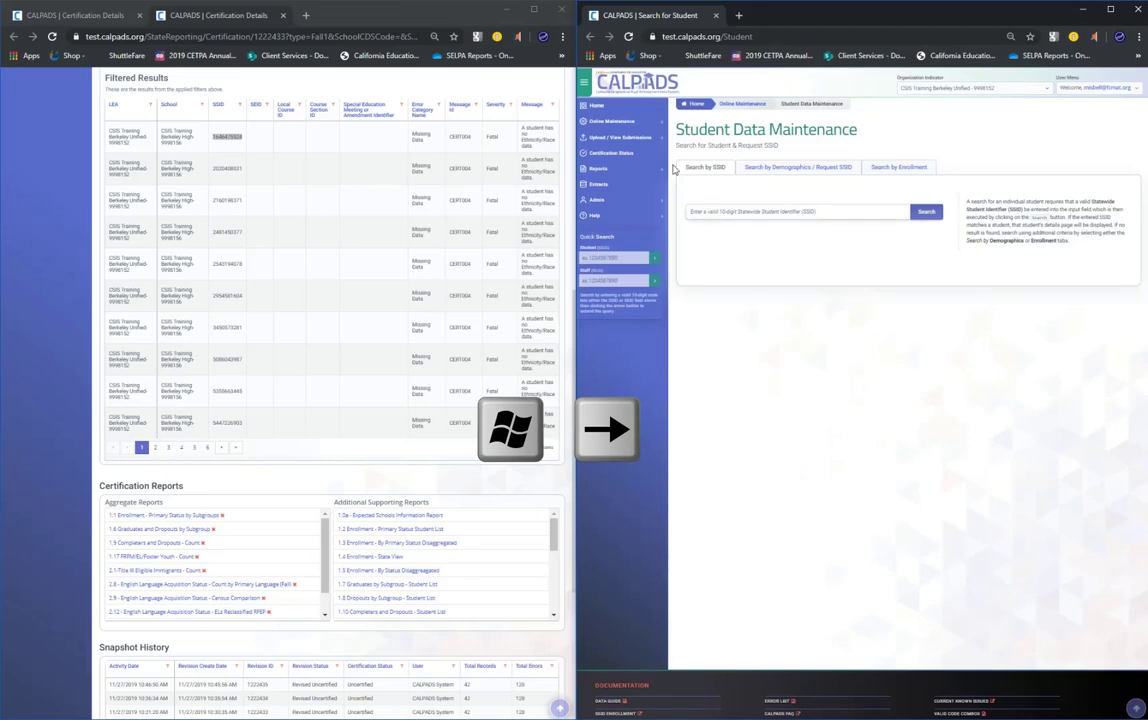
- Paste the copied SSID into the student search field and search for the flagged student
{"action": "left_click", "coordinate": [723, 213]}
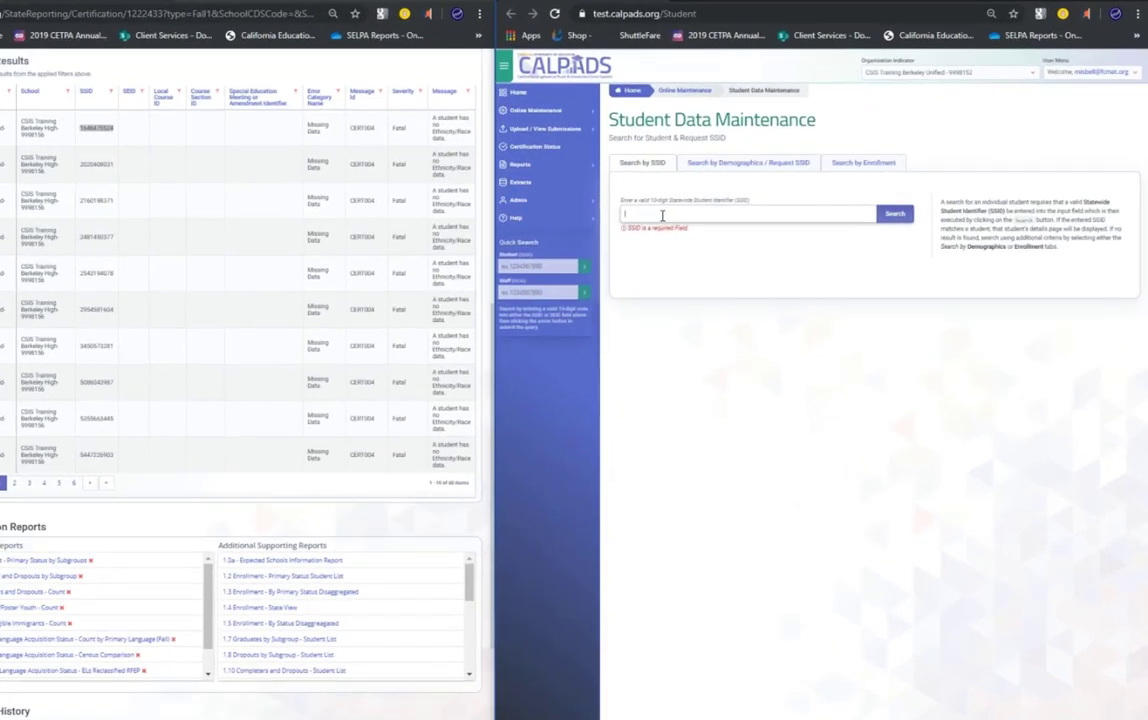
{"action": "right_click", "coordinate": [723, 219]}
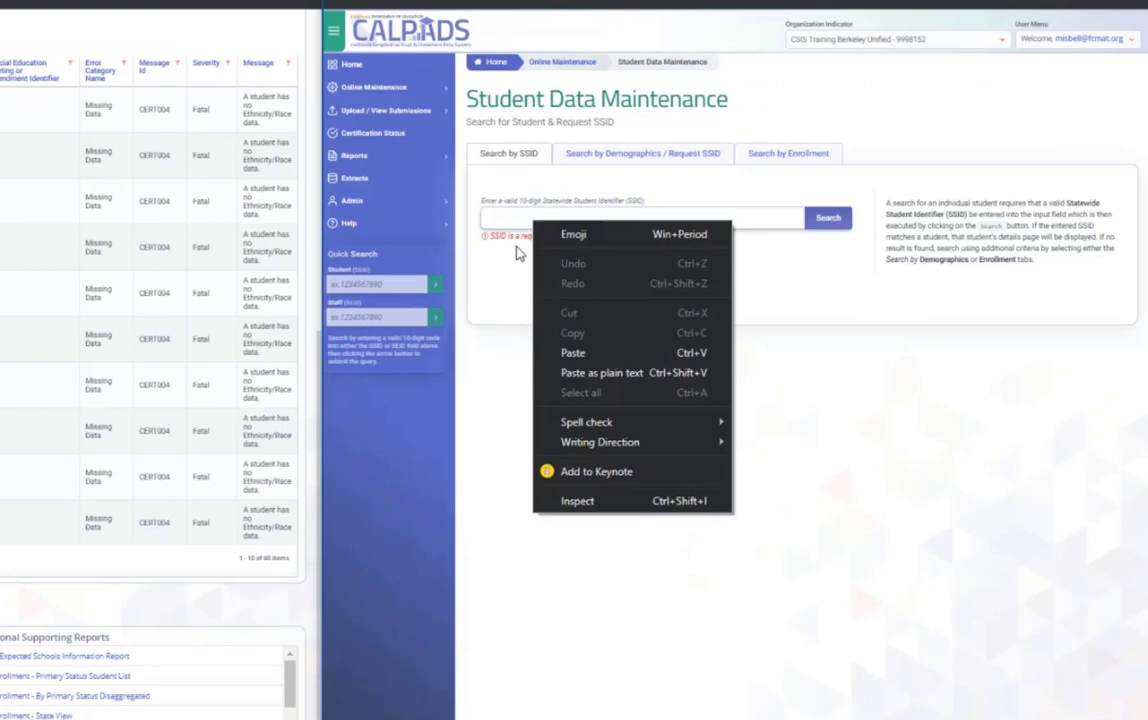
{"action": "left_click", "coordinate": [577, 353]}
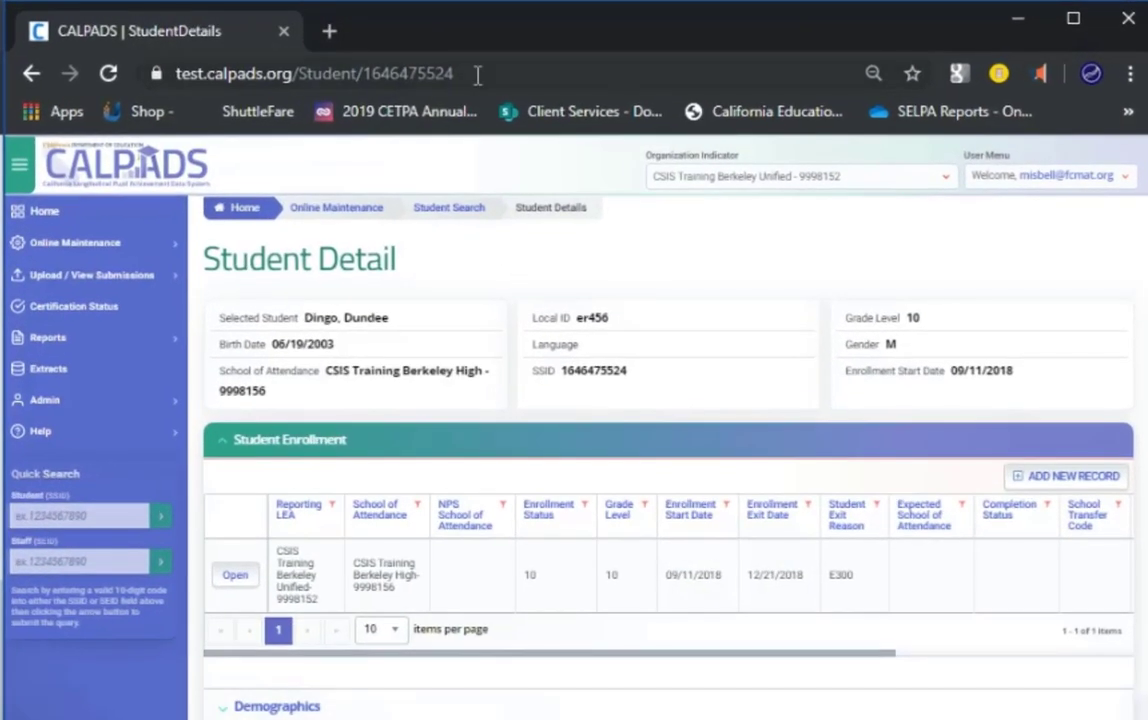
- Append /Demographics to the student page address to load their Demographics records
{"action": "left_click", "coordinate": [661, 52]}
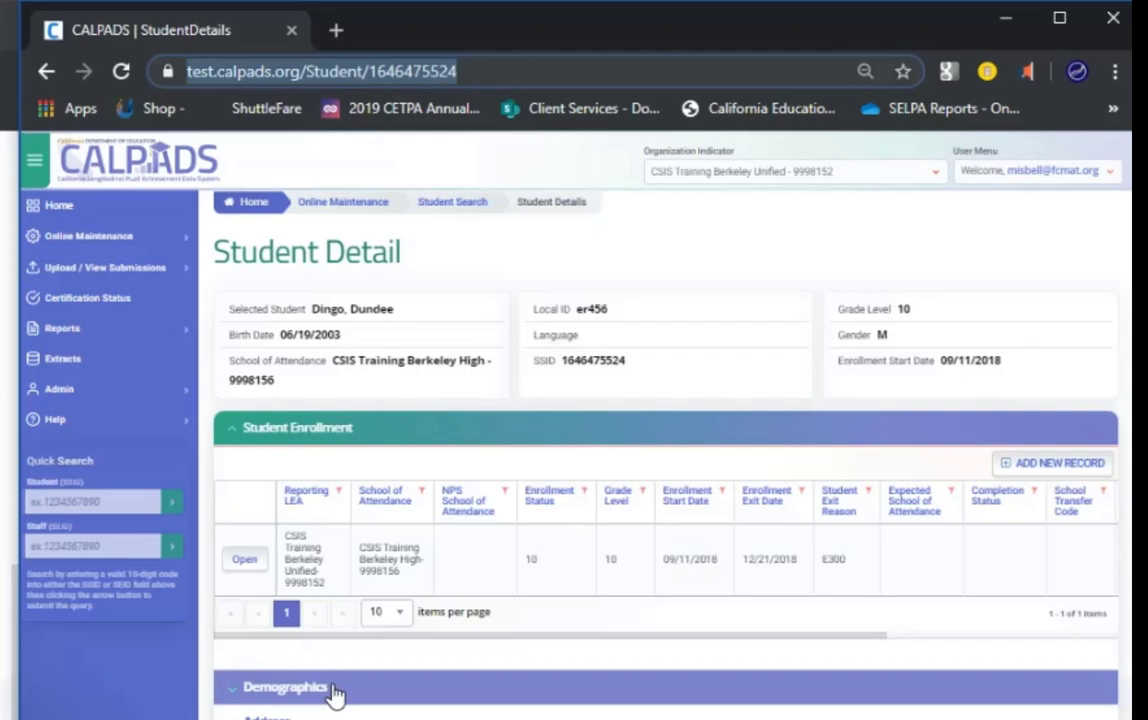
{"action": "left_click", "coordinate": [451, 70]}
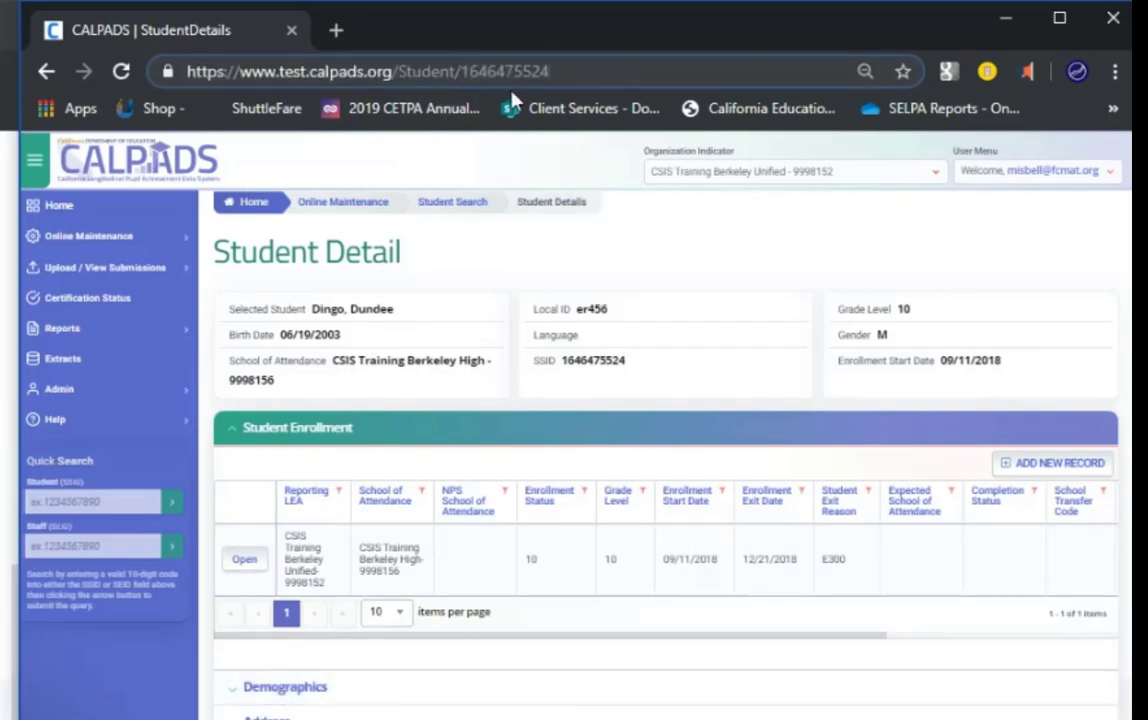
{"action": "type", "text": "/"}
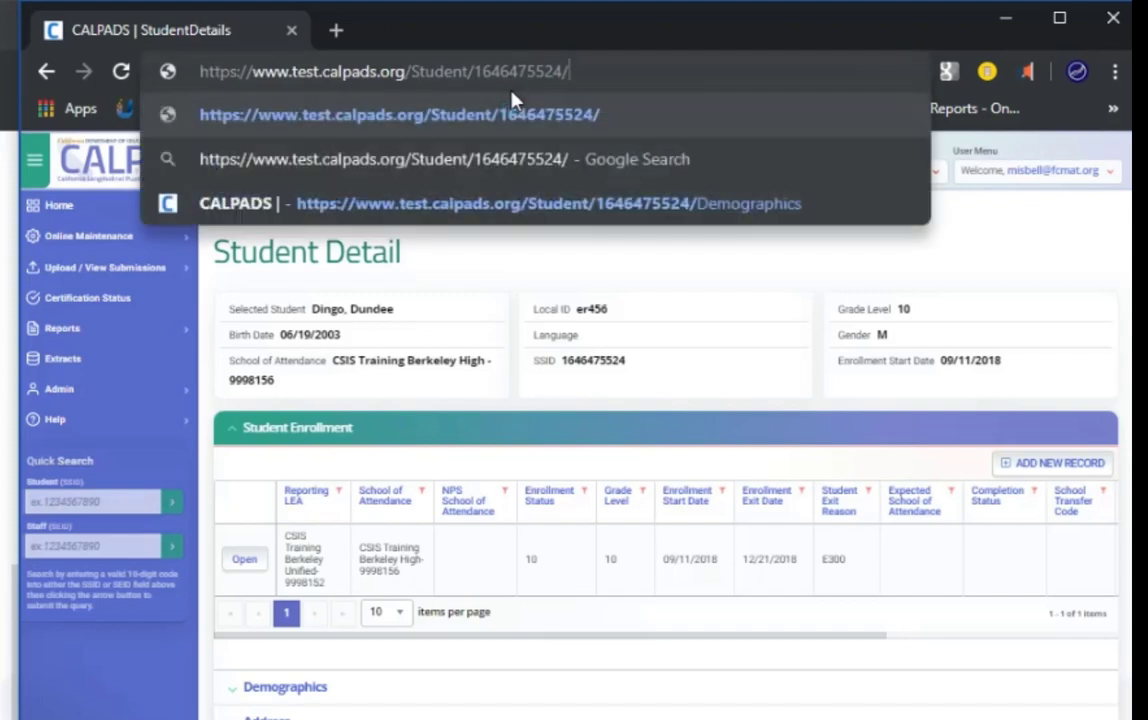
{"action": "type", "text": "D"}
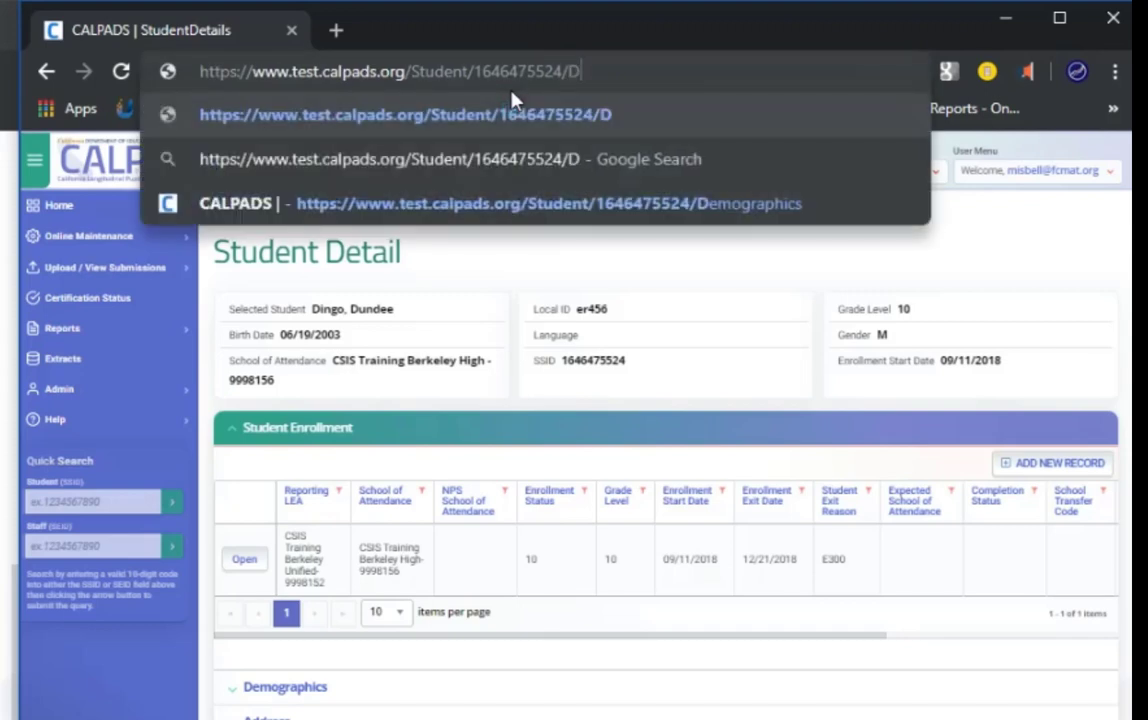
{"action": "type", "text": "emogr"}
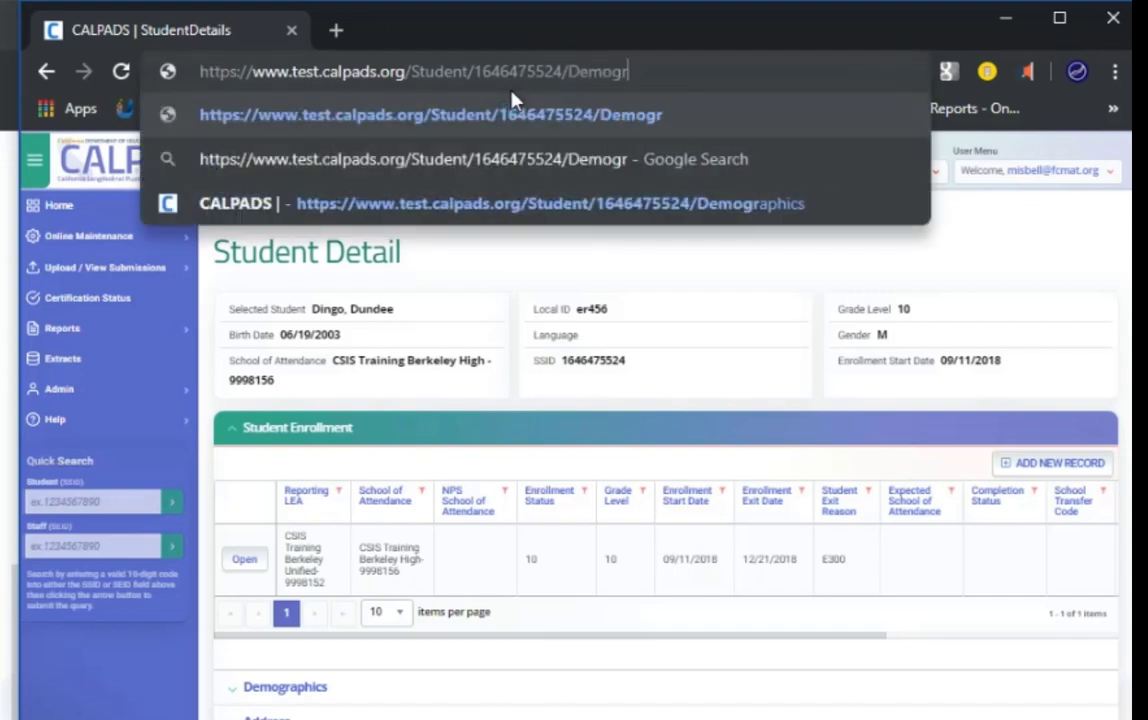
{"action": "type", "text": "aphics"}
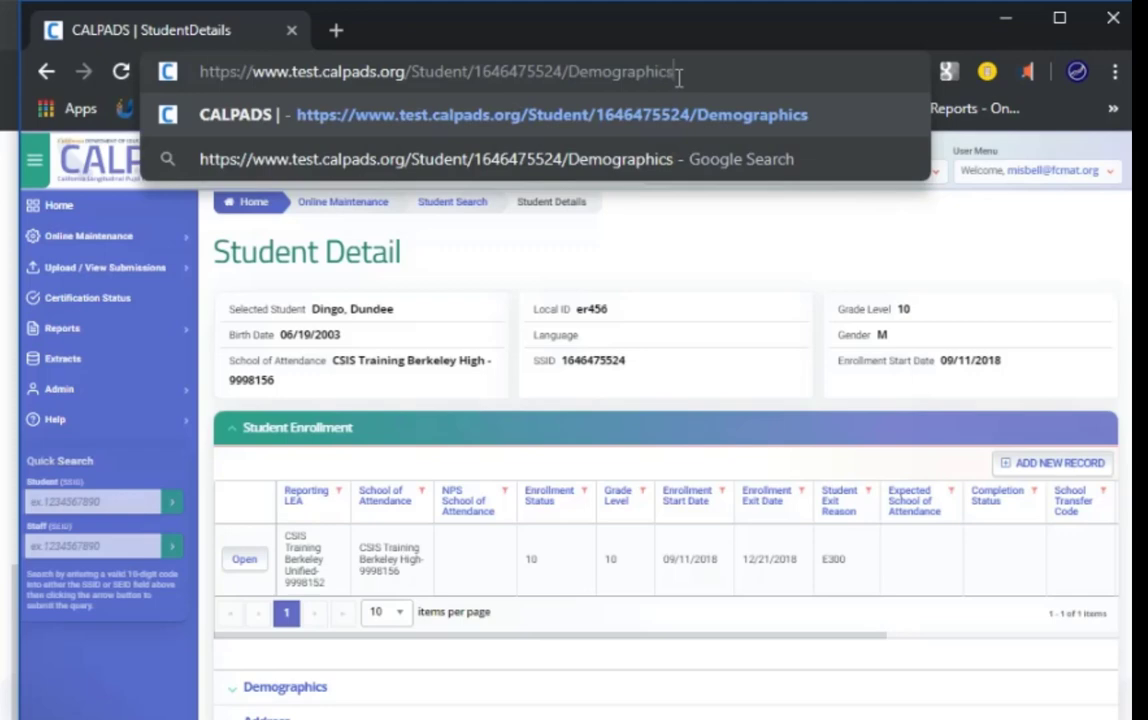
{"action": "key", "text": "Return"}
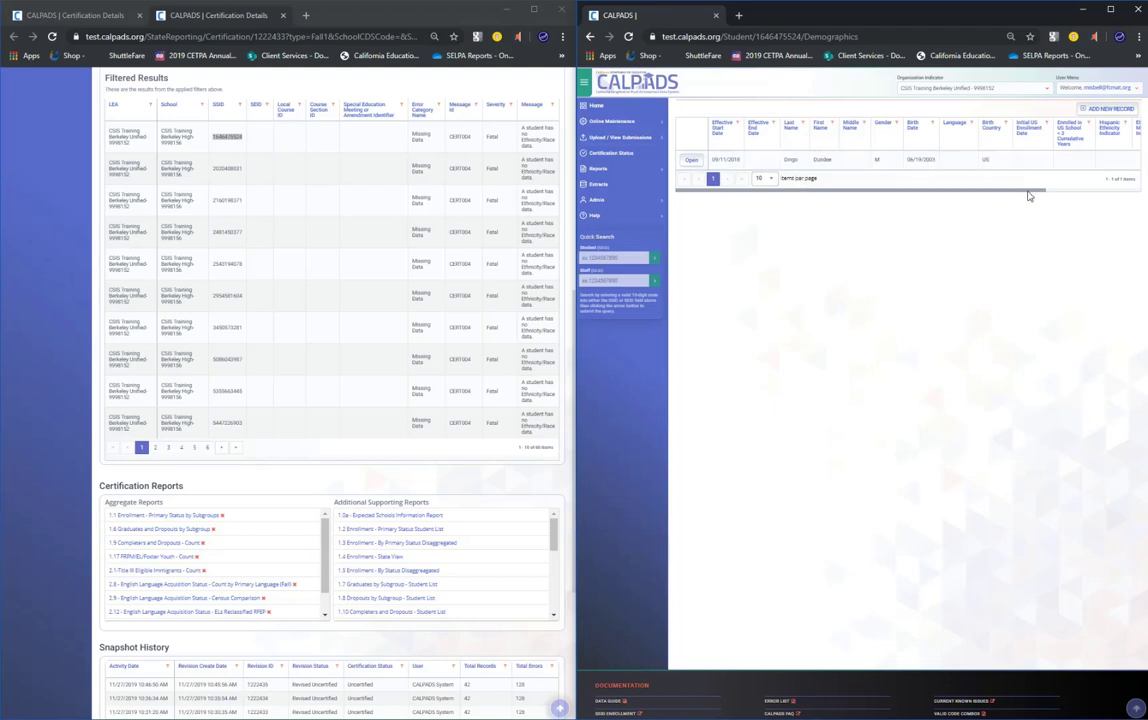
- Add a new Demographics record and scroll down to its empty Ethnicity & Race fields
{"action": "left_click_drag", "start_coordinate": [1029, 193], "coordinate": [1140, 190]}
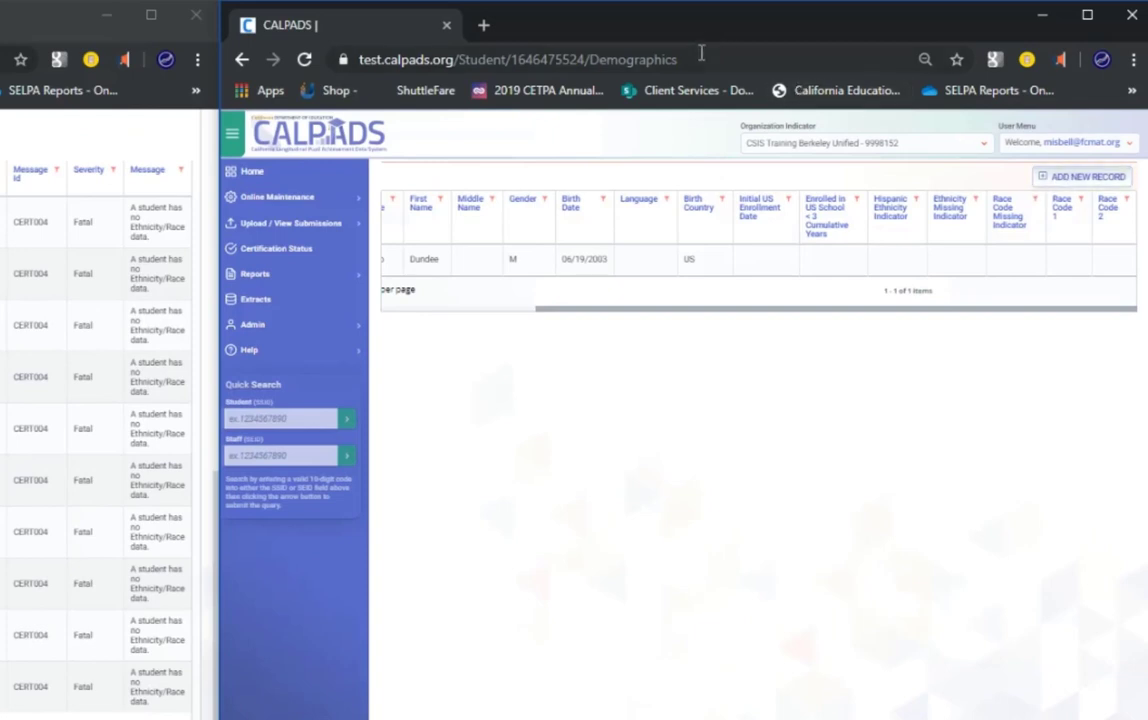
{"action": "left_click", "coordinate": [699, 59]}
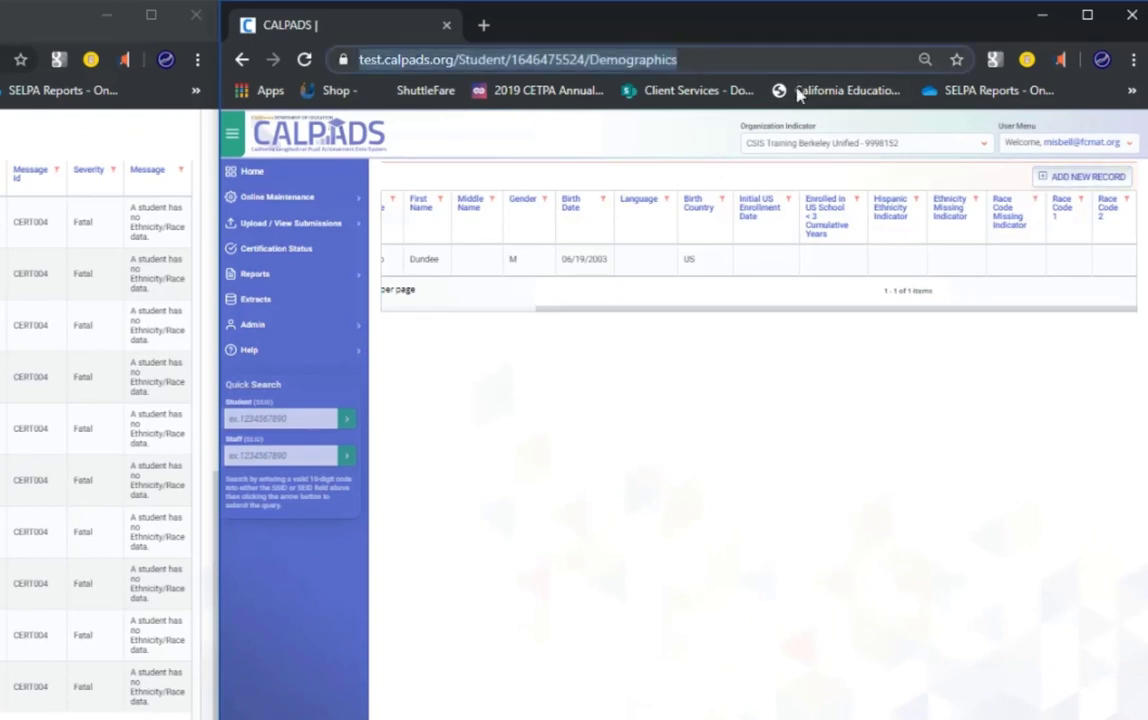
{"action": "left_click", "coordinate": [1060, 178]}
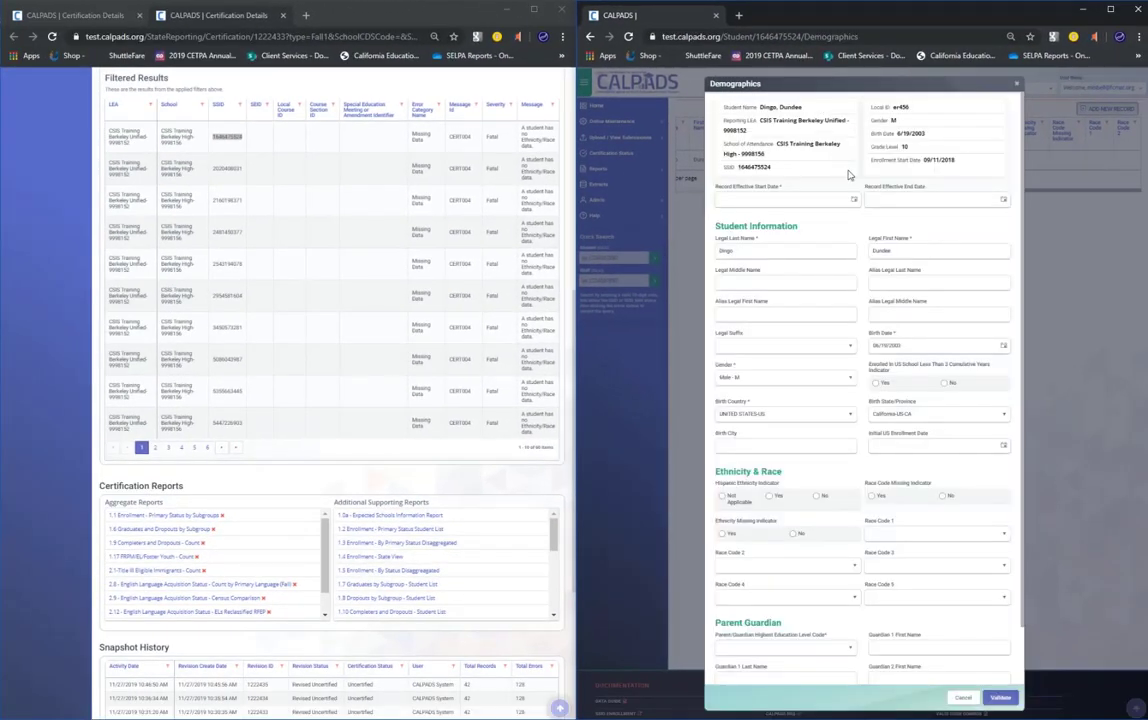
{"action": "scroll", "coordinate": [850, 220], "scroll_direction": "down", "scroll_amount": 3}
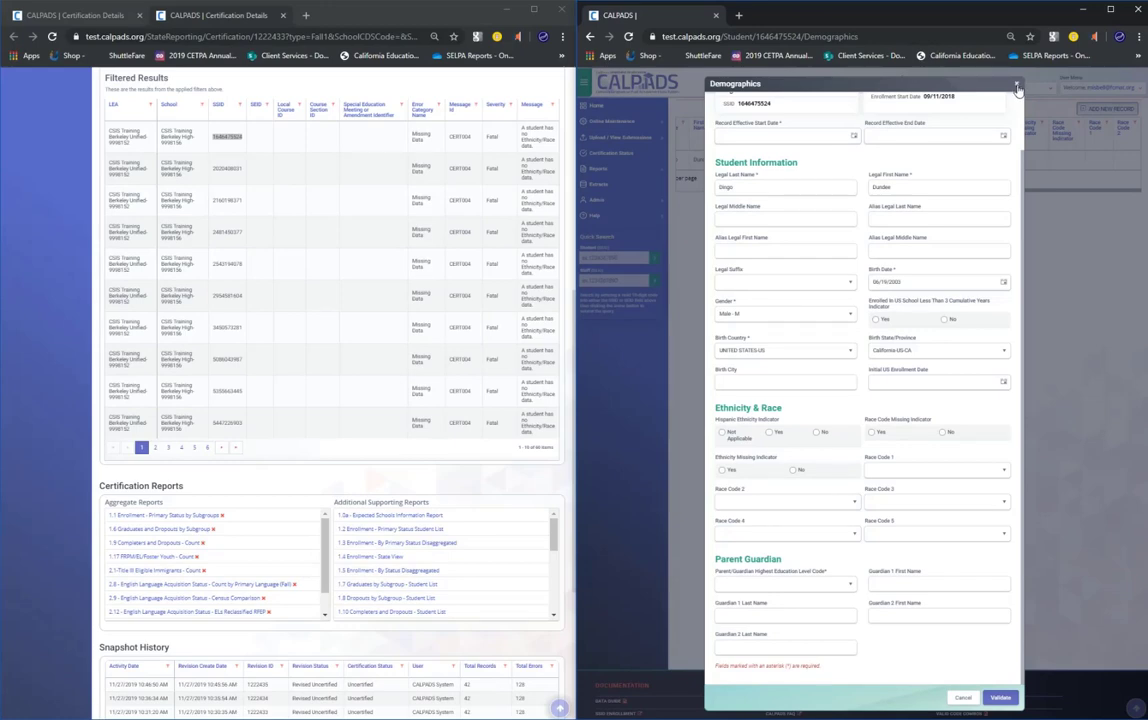
- Close the unsaved Demographics form and copy the second flagged student's SSID
{"action": "left_click", "coordinate": [1016, 86]}
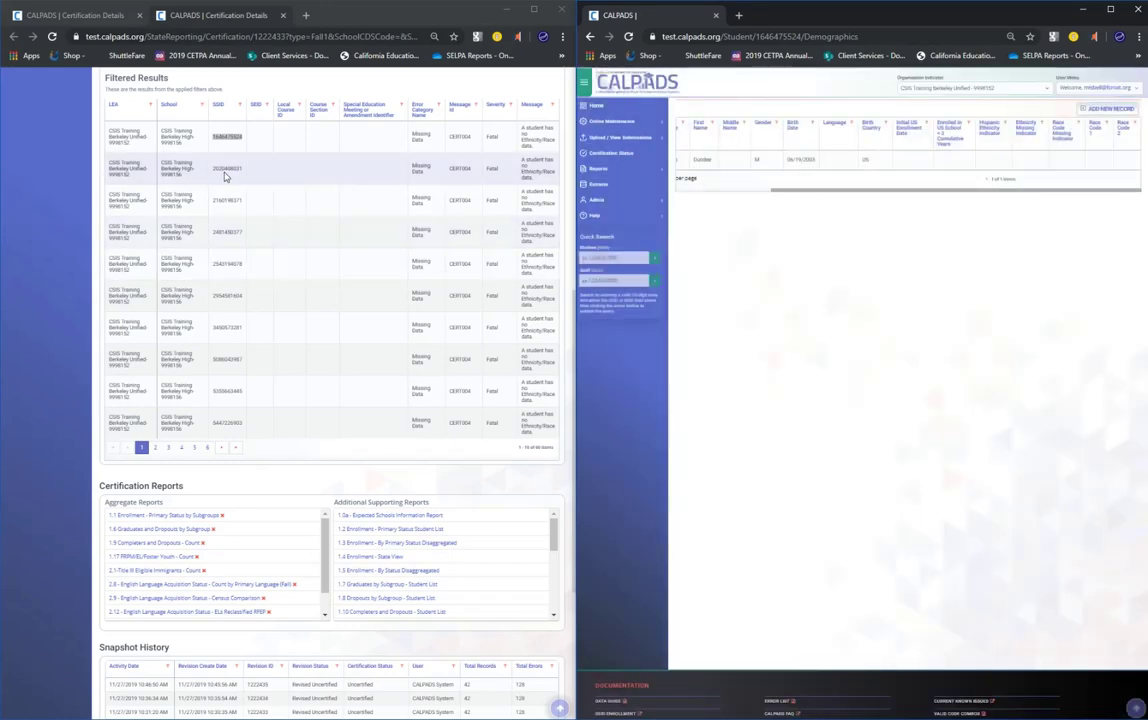
{"action": "left_click_drag", "start_coordinate": [239, 168], "coordinate": [225, 170]}
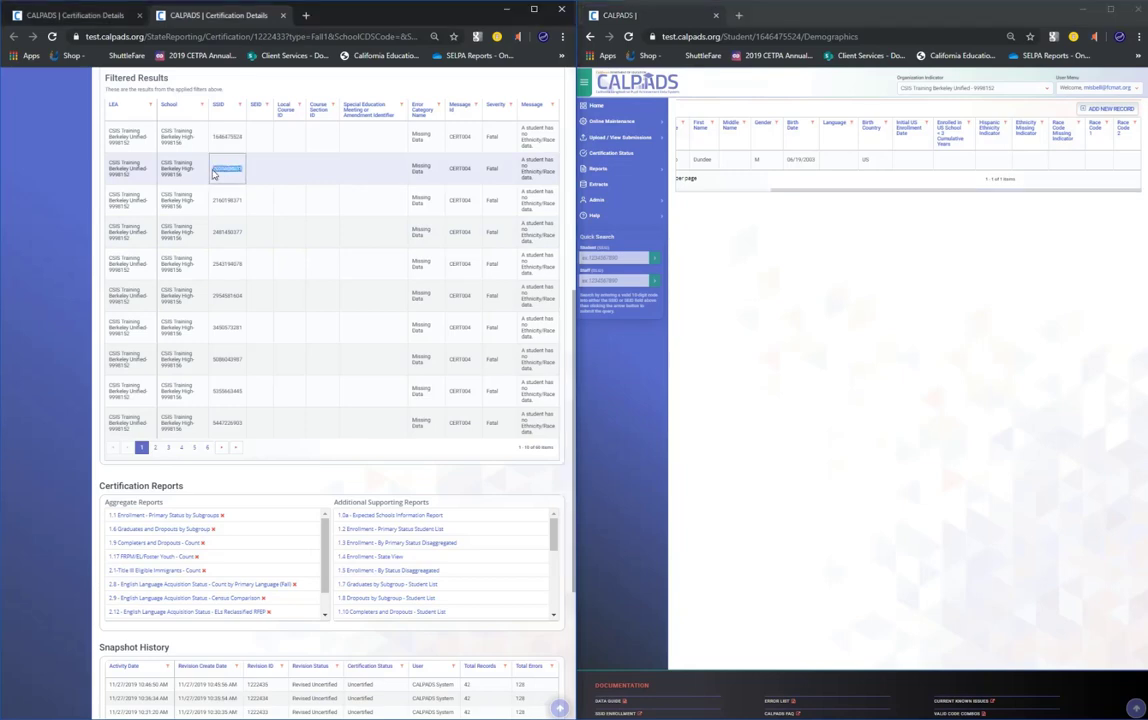
{"action": "right_click", "coordinate": [230, 174]}
{"action": "left_click", "coordinate": [245, 179]}
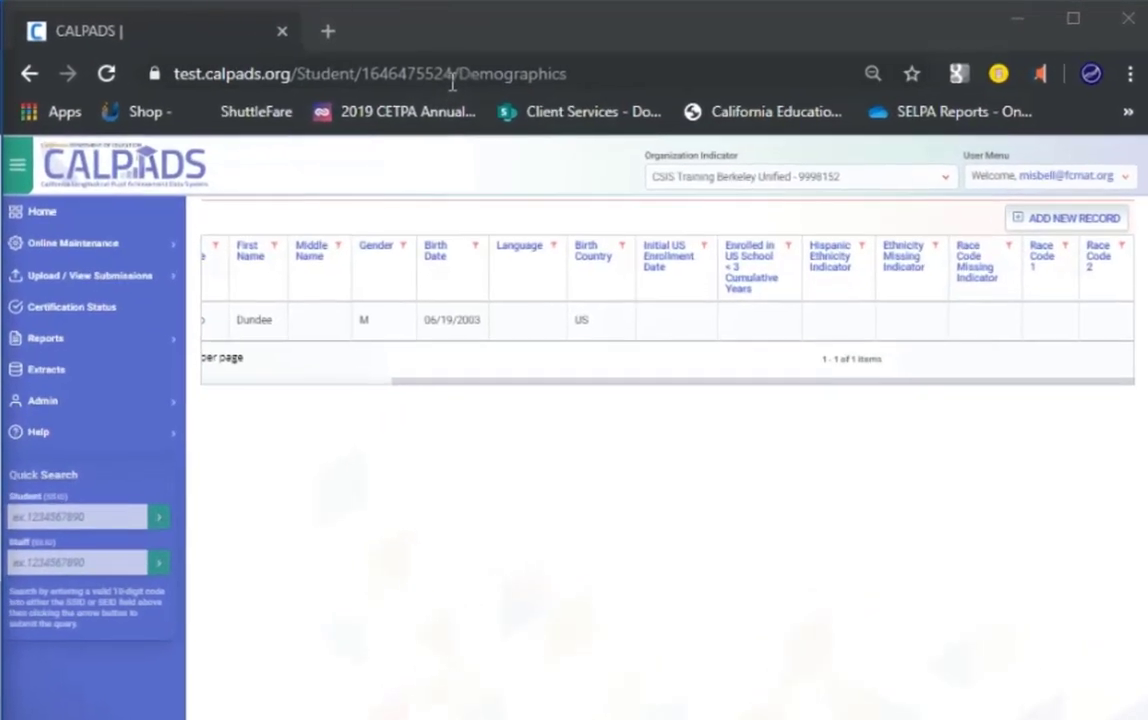
{"action": "left_click", "coordinate": [790, 40]}
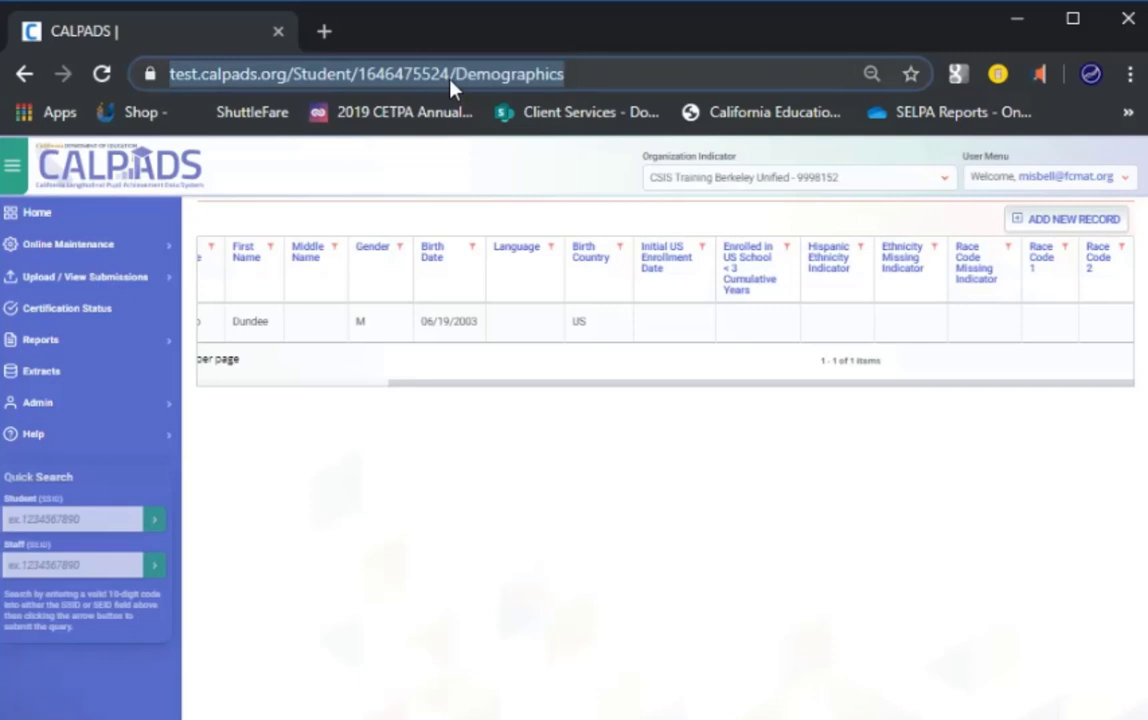
- Paste that SSID over the student number in the Demographics page address and load it
{"action": "left_click", "coordinate": [450, 80]}
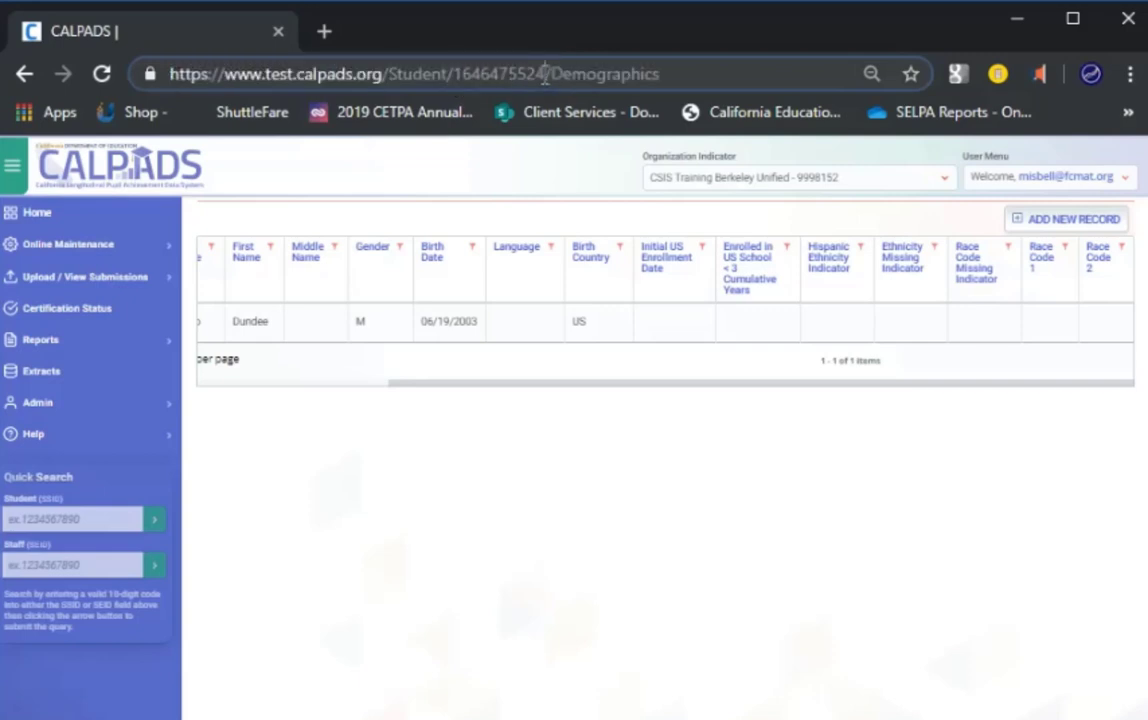
{"action": "left_click_drag", "start_coordinate": [545, 74], "coordinate": [456, 75]}
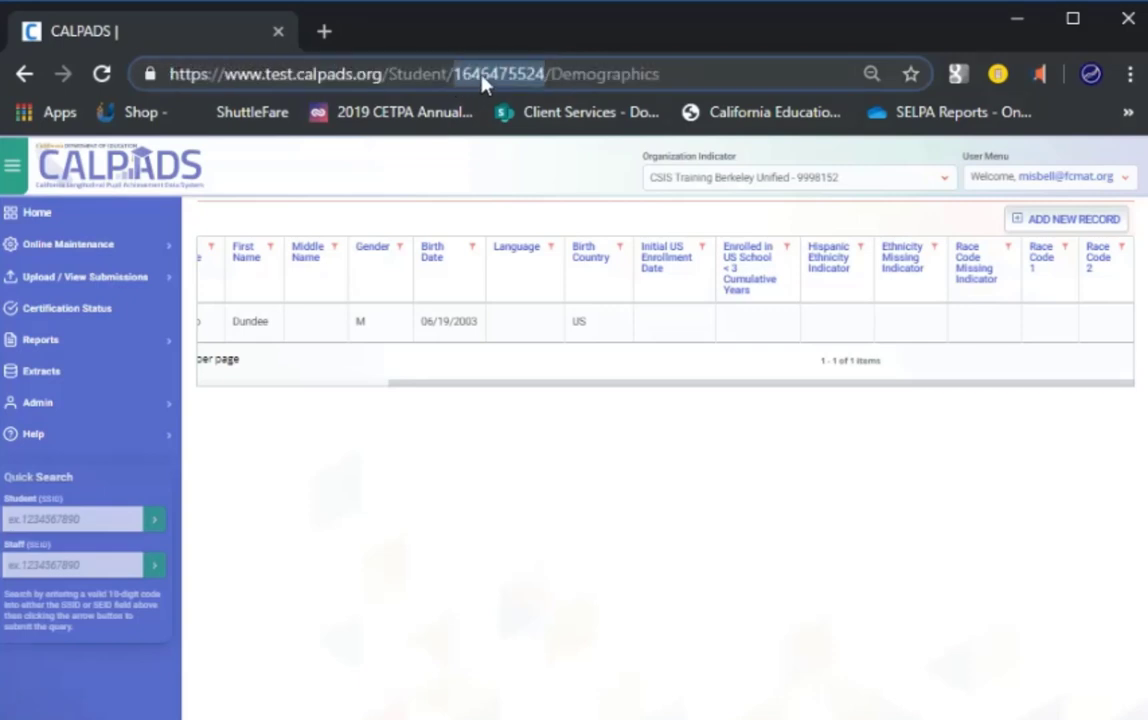
{"action": "right_click", "coordinate": [484, 76]}
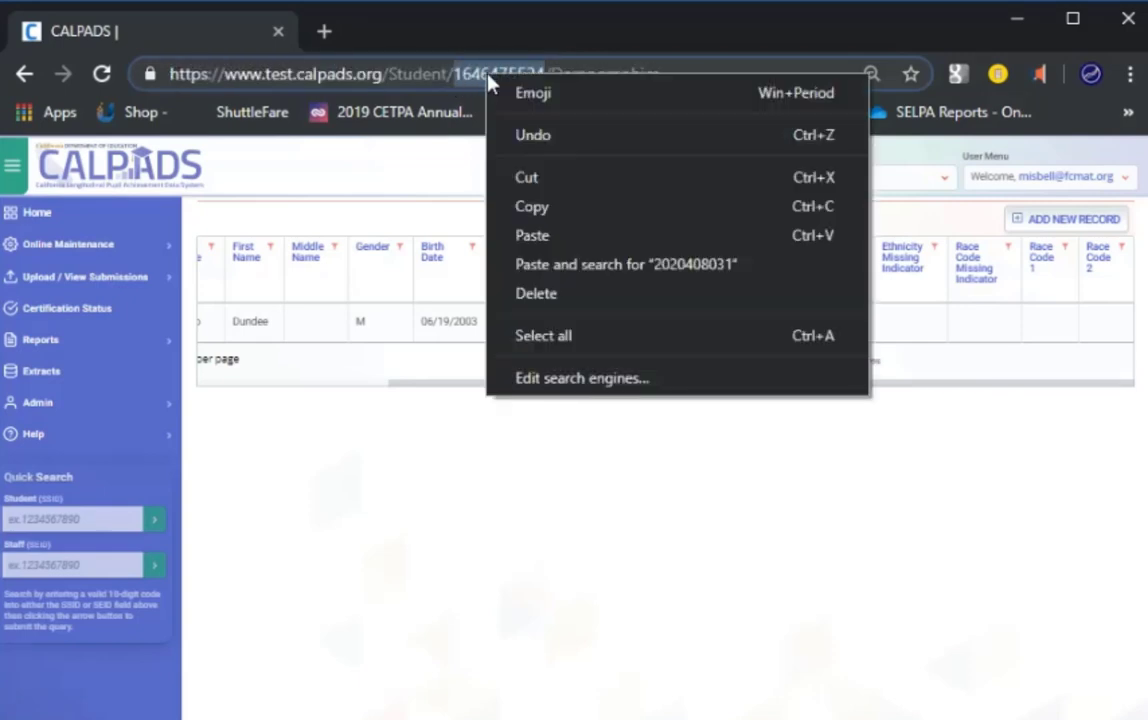
{"action": "left_click", "coordinate": [530, 237]}
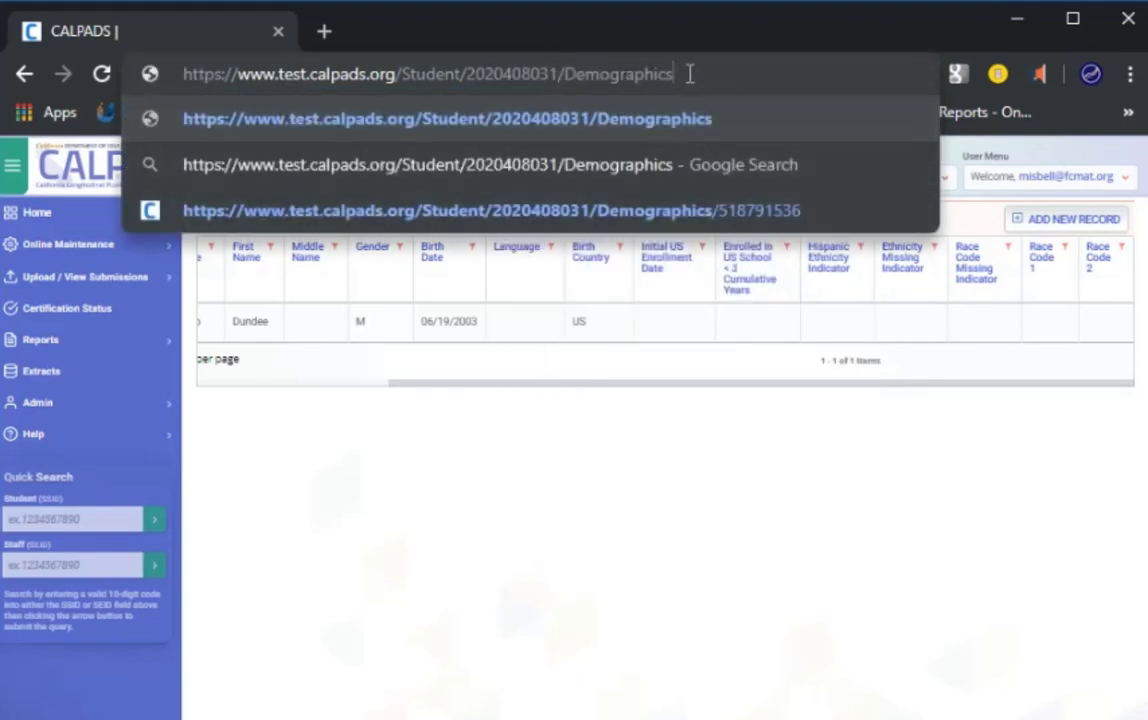
{"action": "key", "text": "Return"}
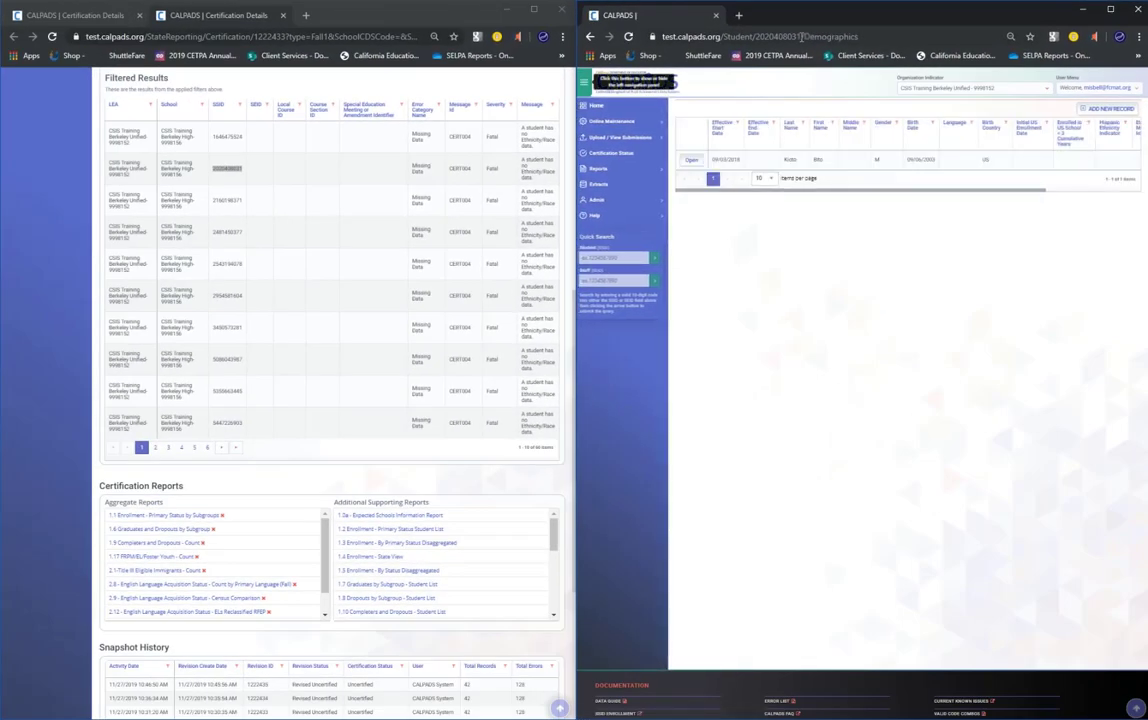
{"action": "left_click", "coordinate": [1110, 108]}
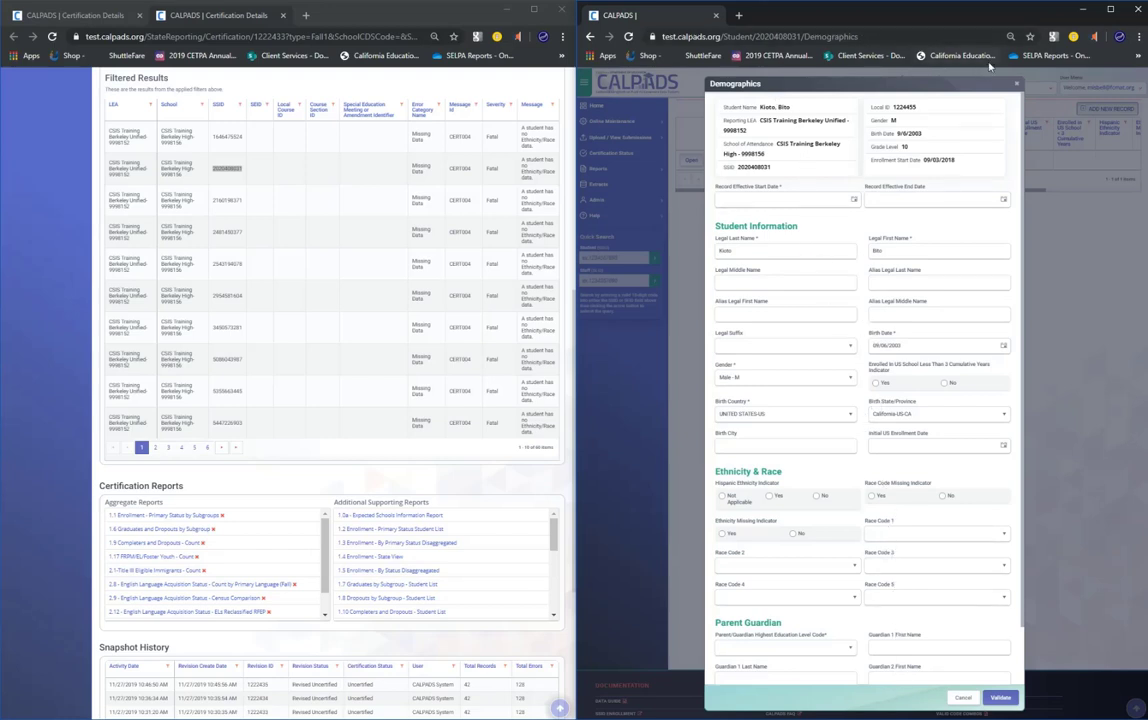
{"action": "left_click", "coordinate": [990, 66]}
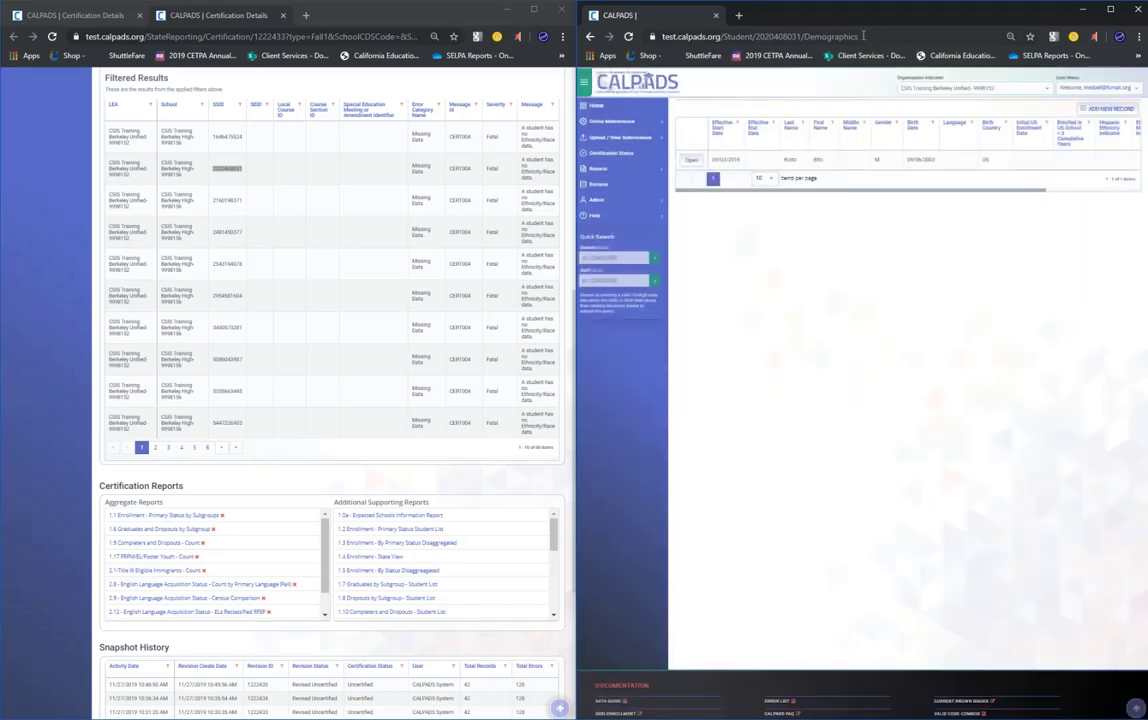
{"action": "left_click", "coordinate": [863, 36]}
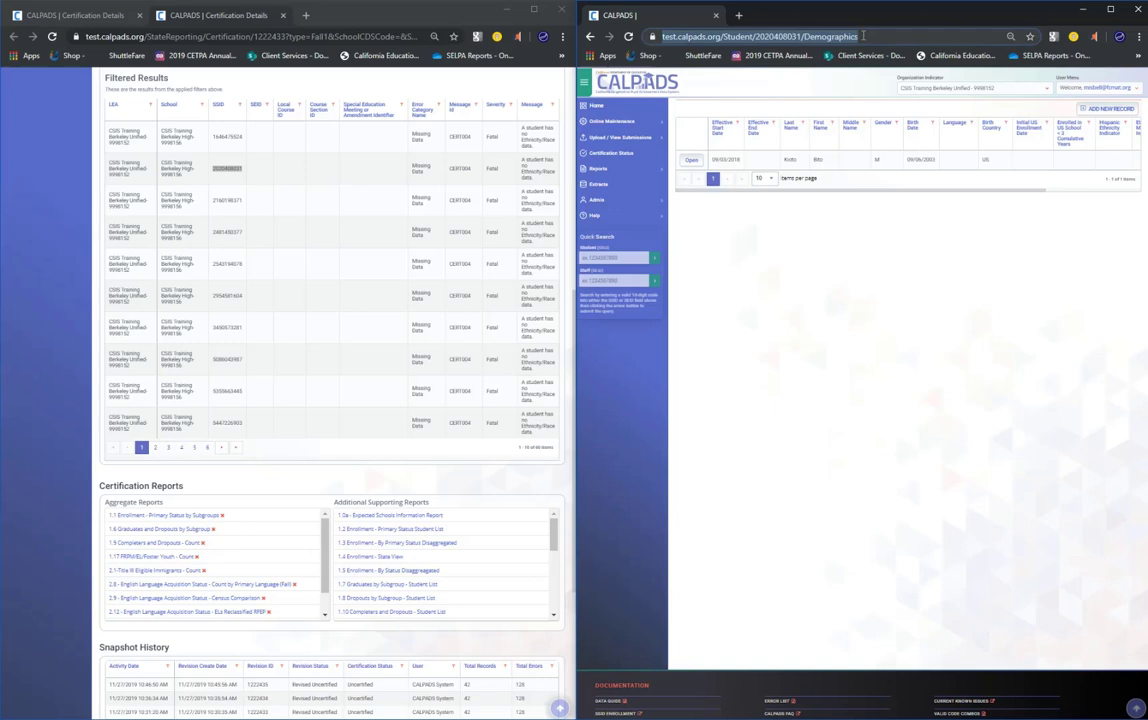
- Copy the third CERT004-flagged student's SSID from the results list
{"action": "left_click", "coordinate": [229, 207]}
{"action": "key", "text": "Tab"}
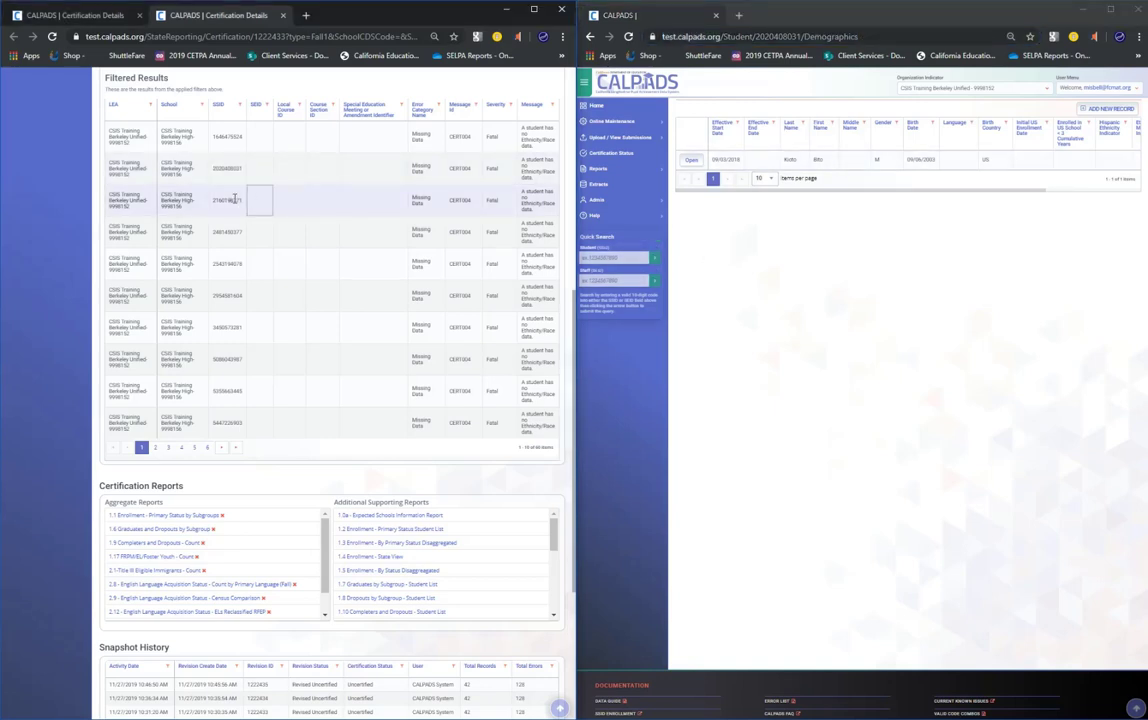
{"action": "left_click_drag", "start_coordinate": [242, 199], "coordinate": [226, 197]}
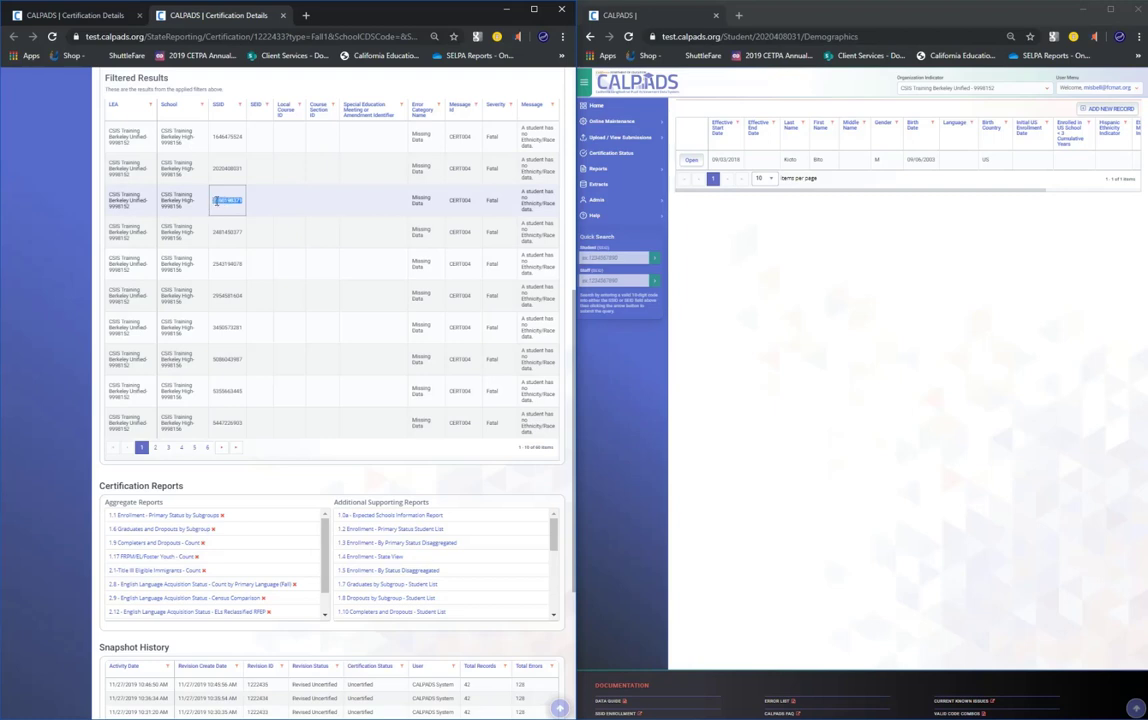
{"action": "right_click", "coordinate": [225, 203]}
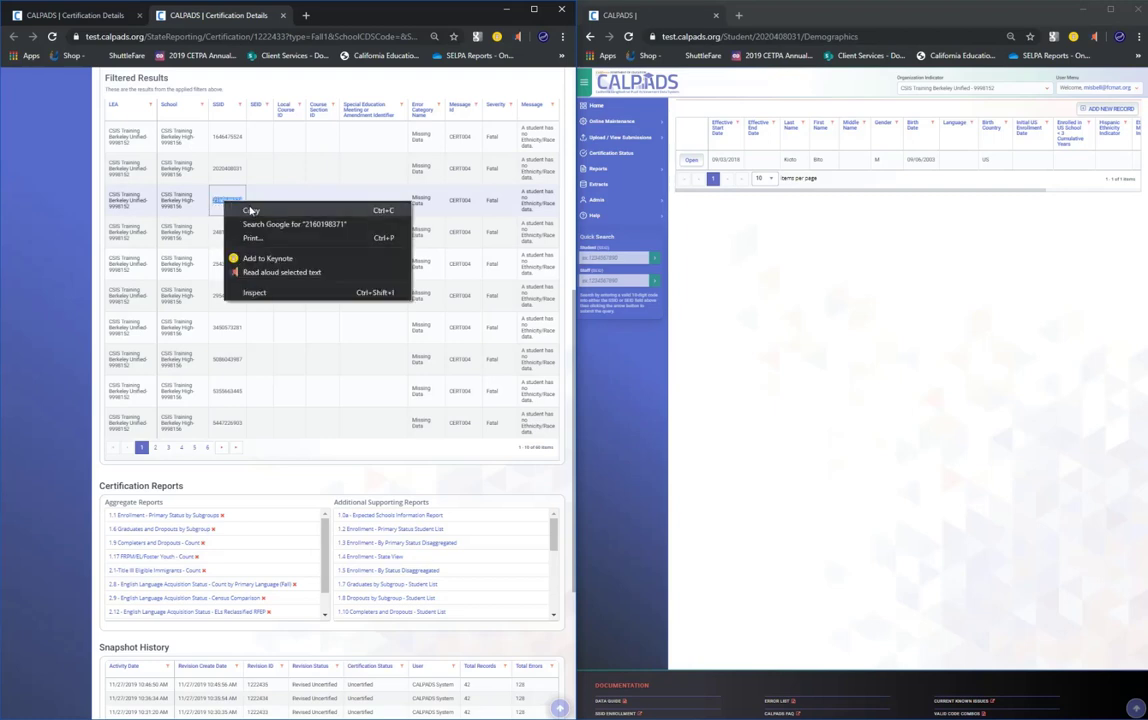
{"action": "left_click", "coordinate": [250, 211]}
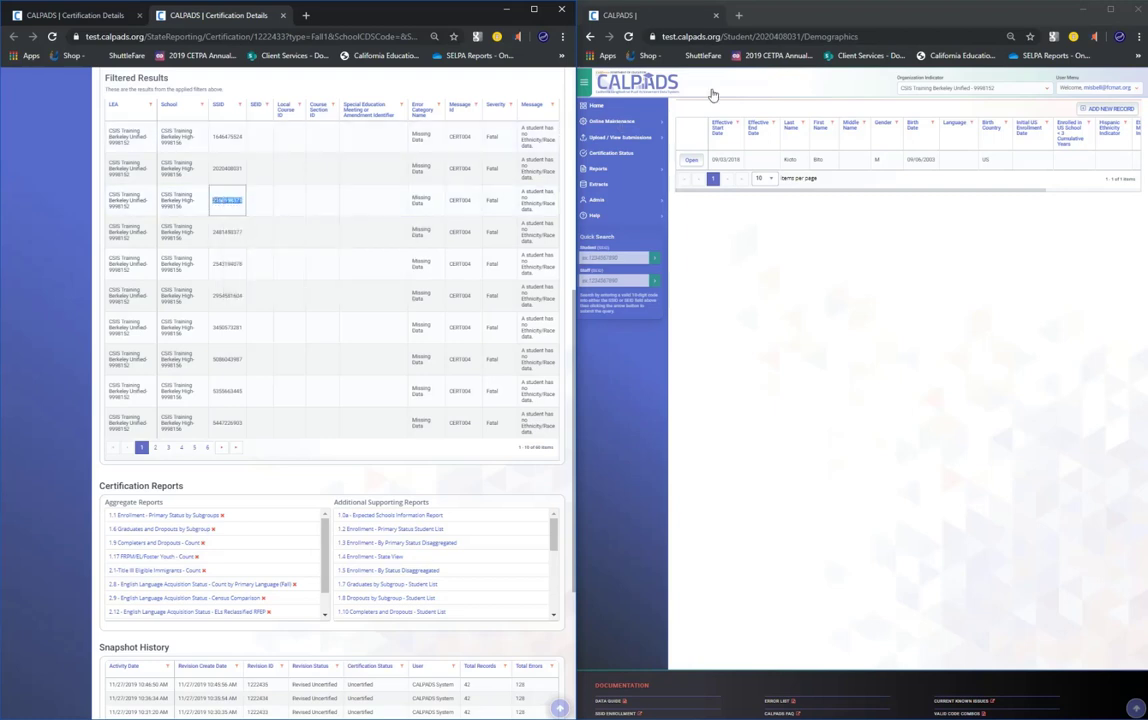
- Replace the student number in the right window's address with the third SSID and load it
{"action": "double_click", "coordinate": [800, 37]}
{"action": "key", "text": "ctrl+v"}
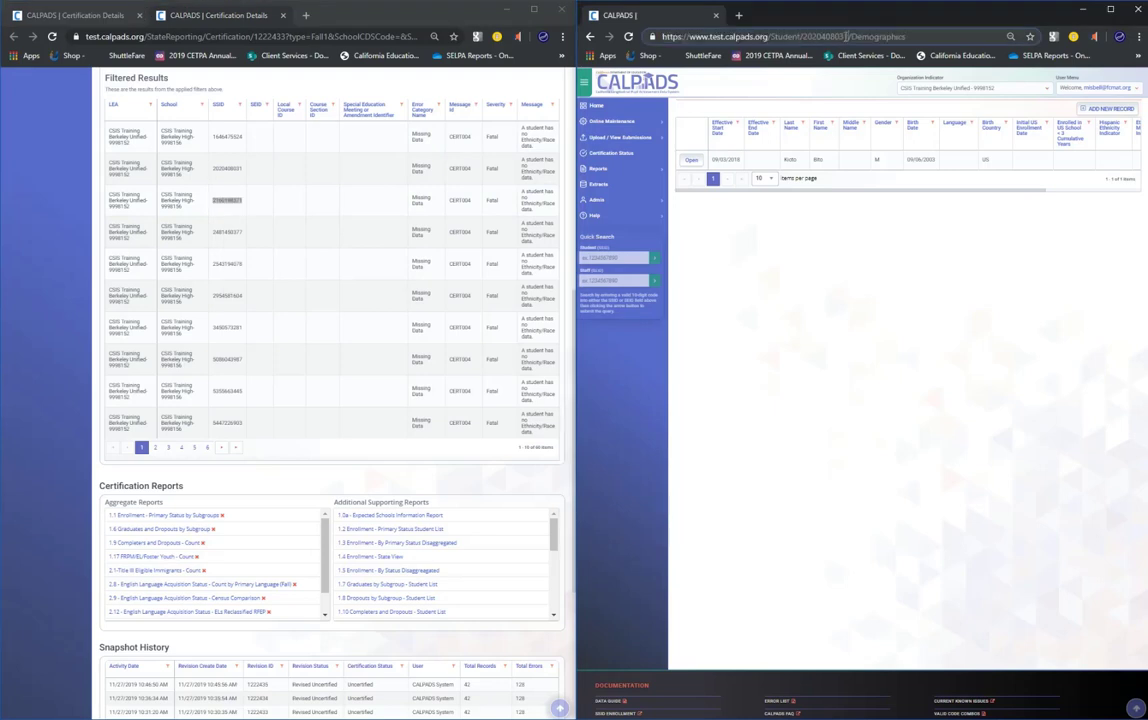
{"action": "left_click_drag", "start_coordinate": [848, 37], "coordinate": [806, 37]}
{"action": "right_click", "coordinate": [806, 37]}
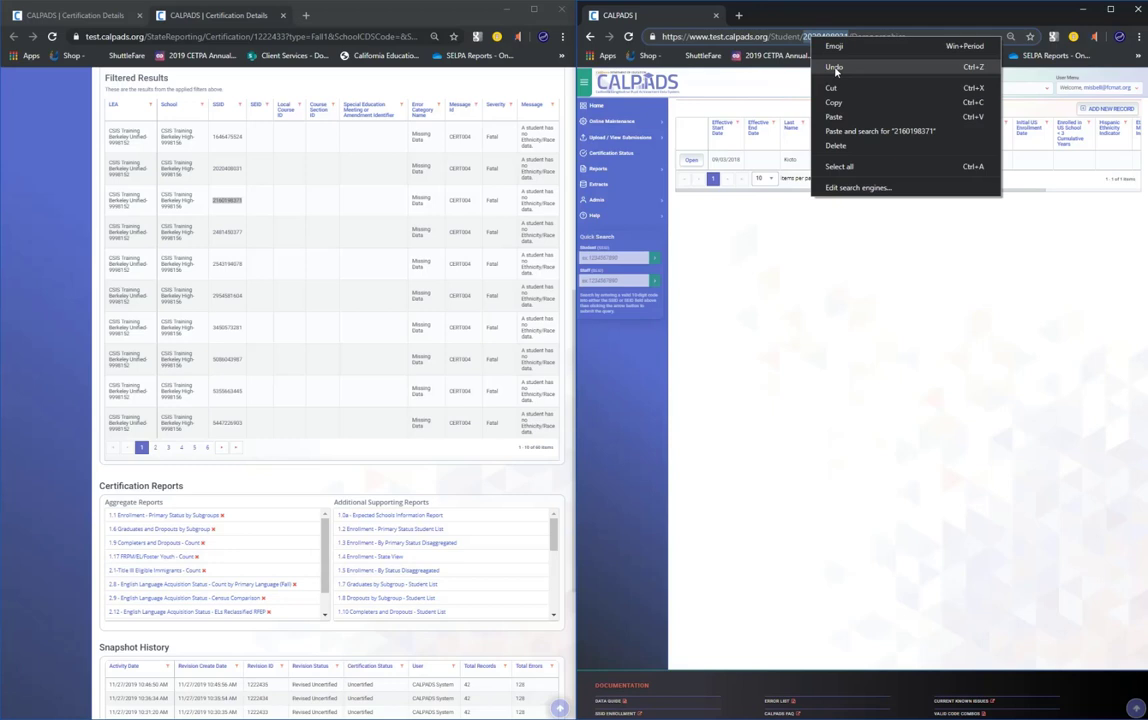
{"action": "left_click", "coordinate": [834, 117]}
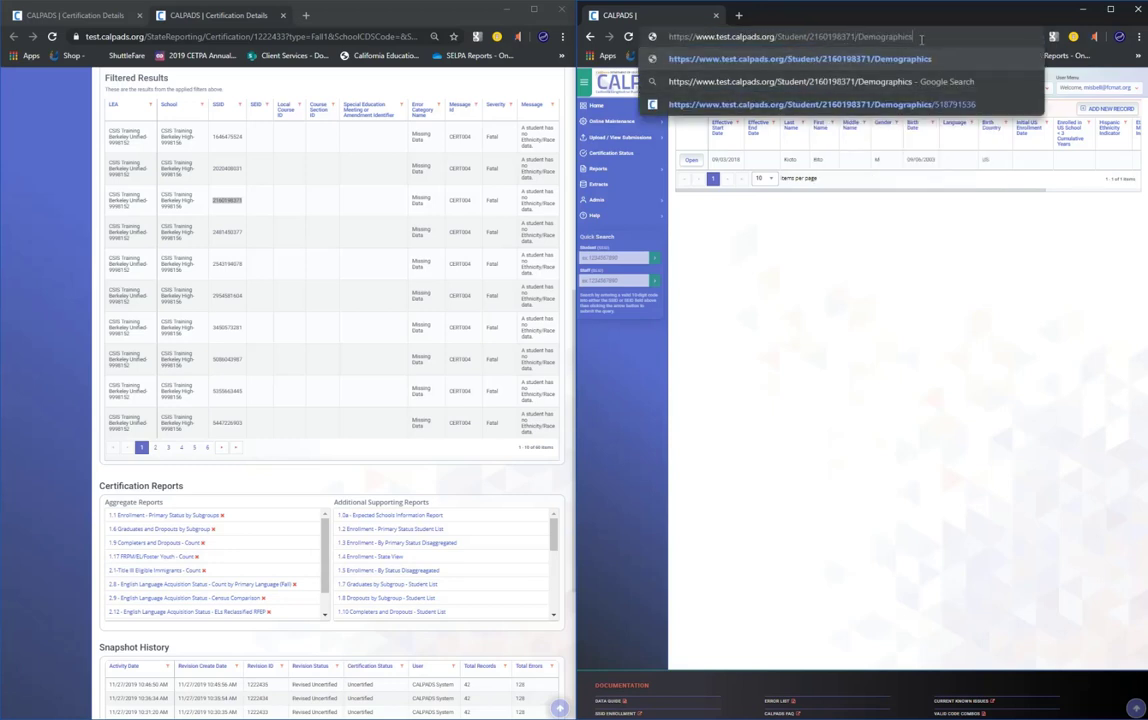
{"action": "key", "text": "Return"}
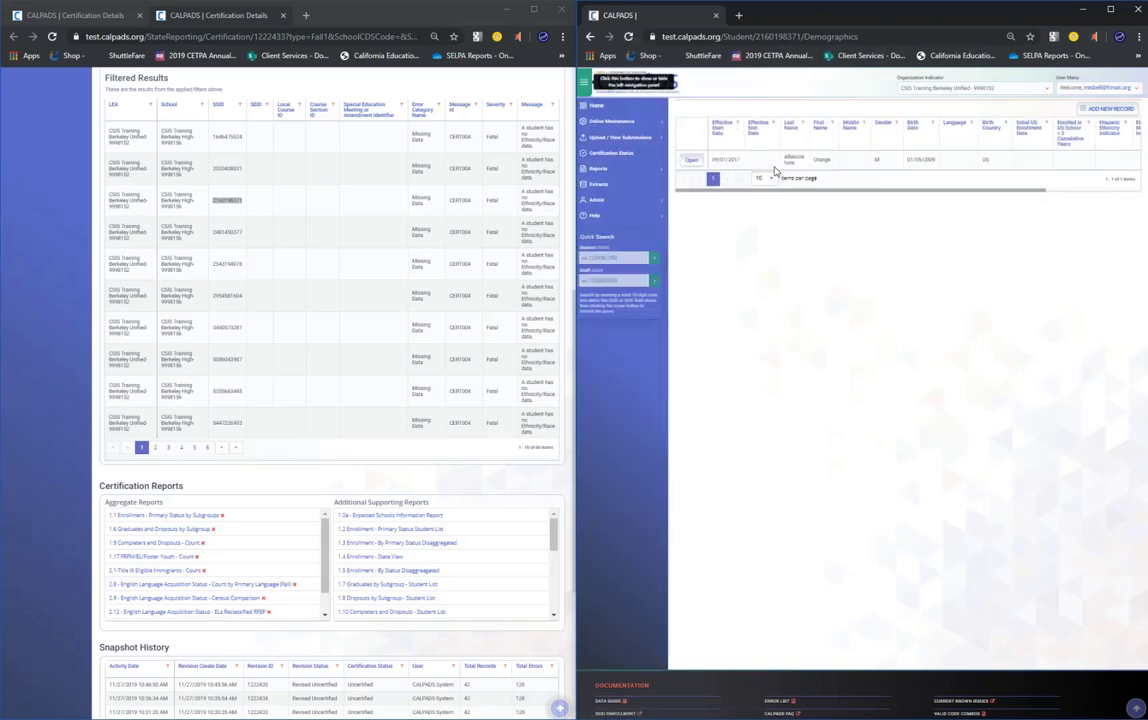
- Add a new Demographics record for the third student with Hispanic Ethnicity Indicator No
{"action": "left_click", "coordinate": [1085, 113]}
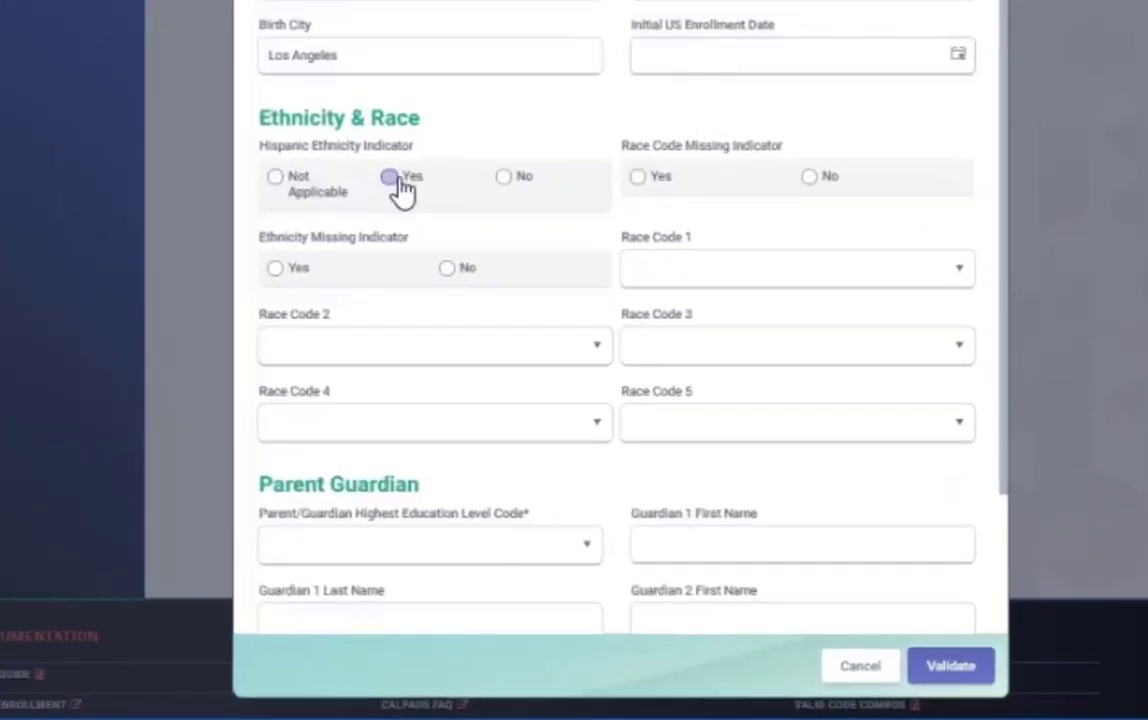
{"action": "left_click", "coordinate": [503, 180]}
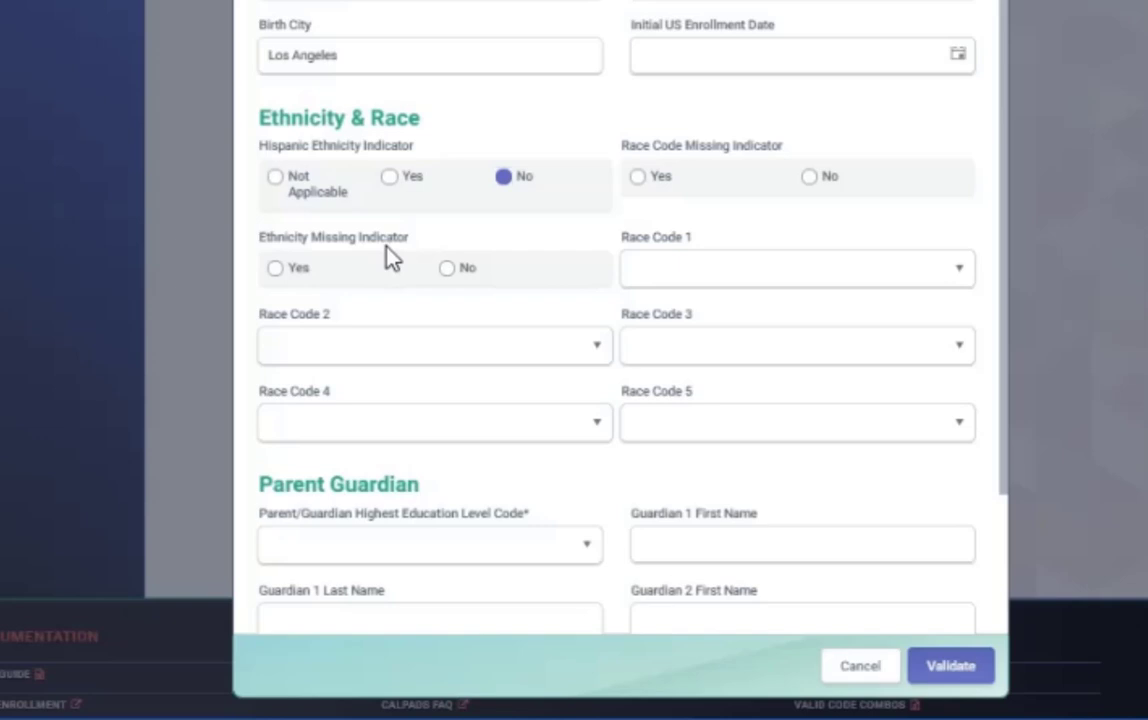
- Set Ethnicity Missing Indicator No, Race Code 1 Hawaiian-301, guardian education College Graduate-11
{"action": "left_click", "coordinate": [447, 268]}
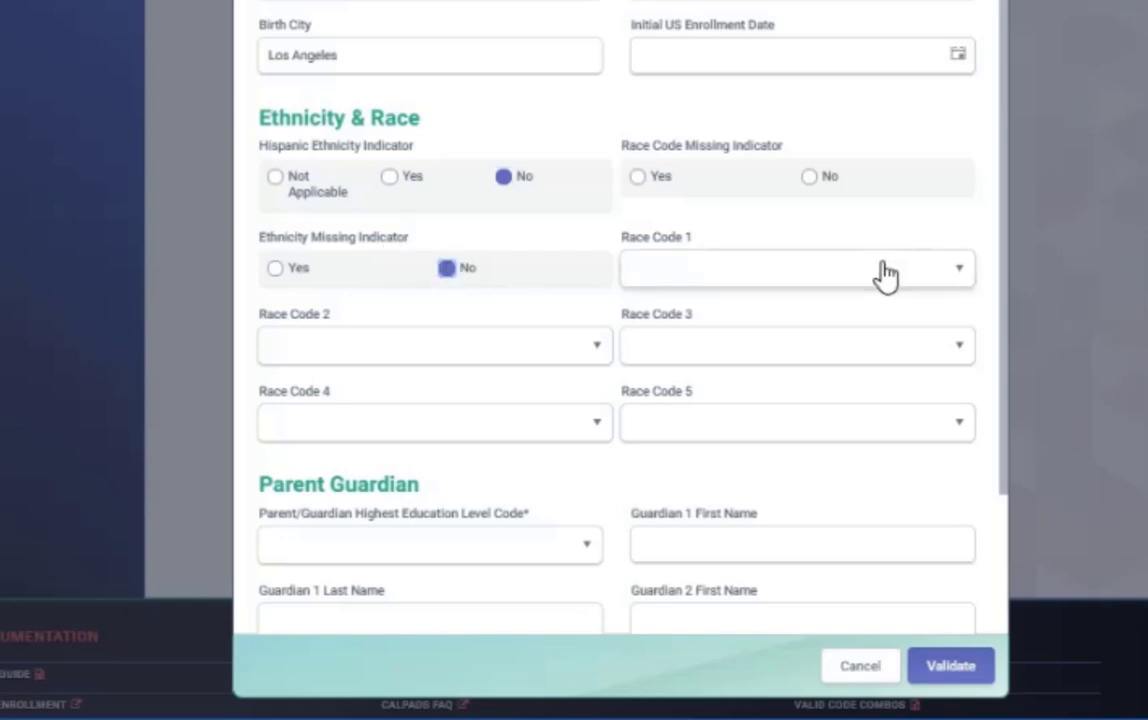
{"action": "left_click", "coordinate": [955, 278]}
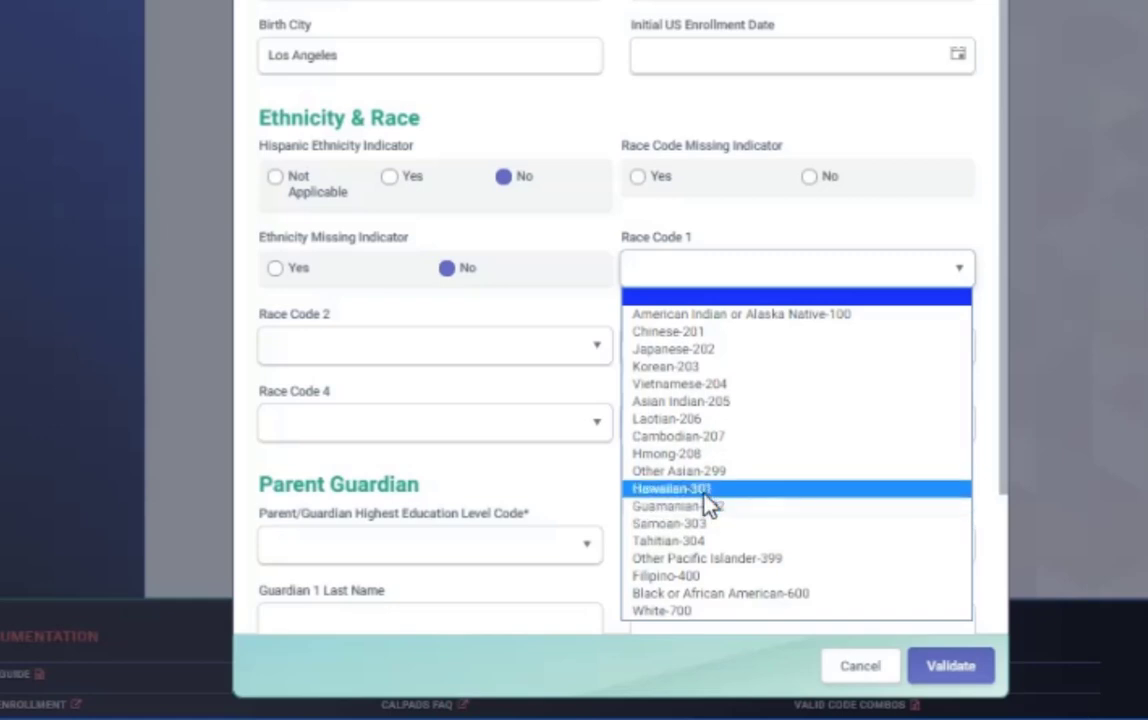
{"action": "left_click", "coordinate": [672, 489]}
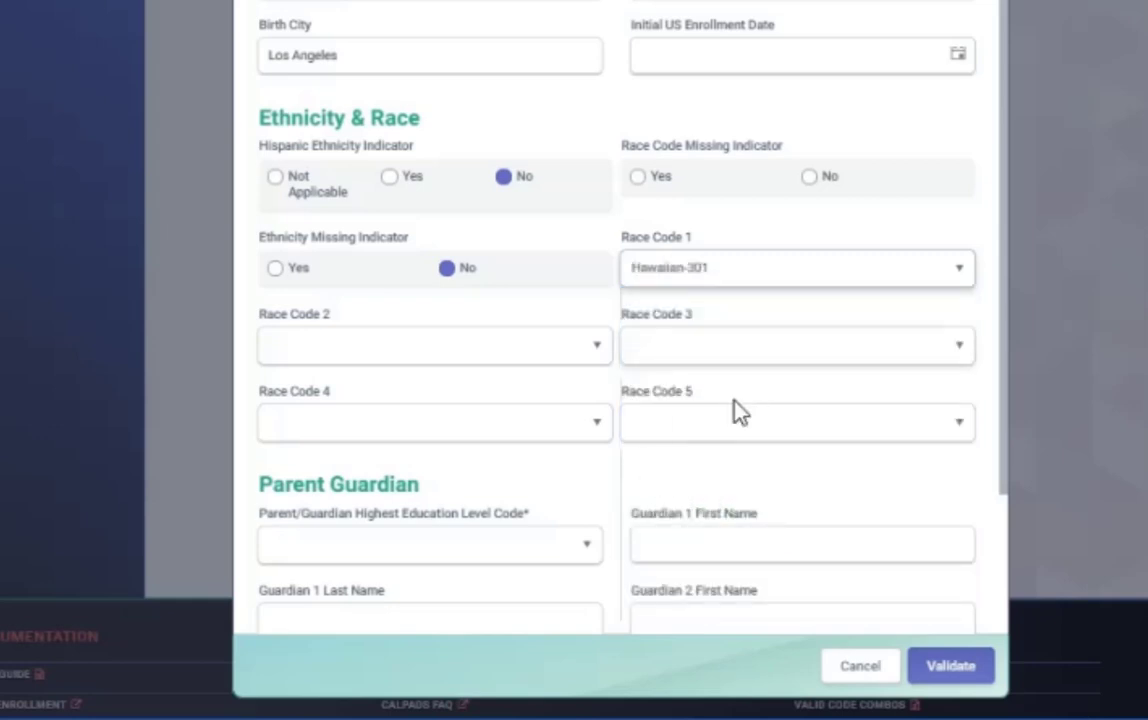
{"action": "scroll", "coordinate": [671, 451], "scroll_direction": "down", "scroll_amount": 3}
{"action": "left_click", "coordinate": [600, 397]}
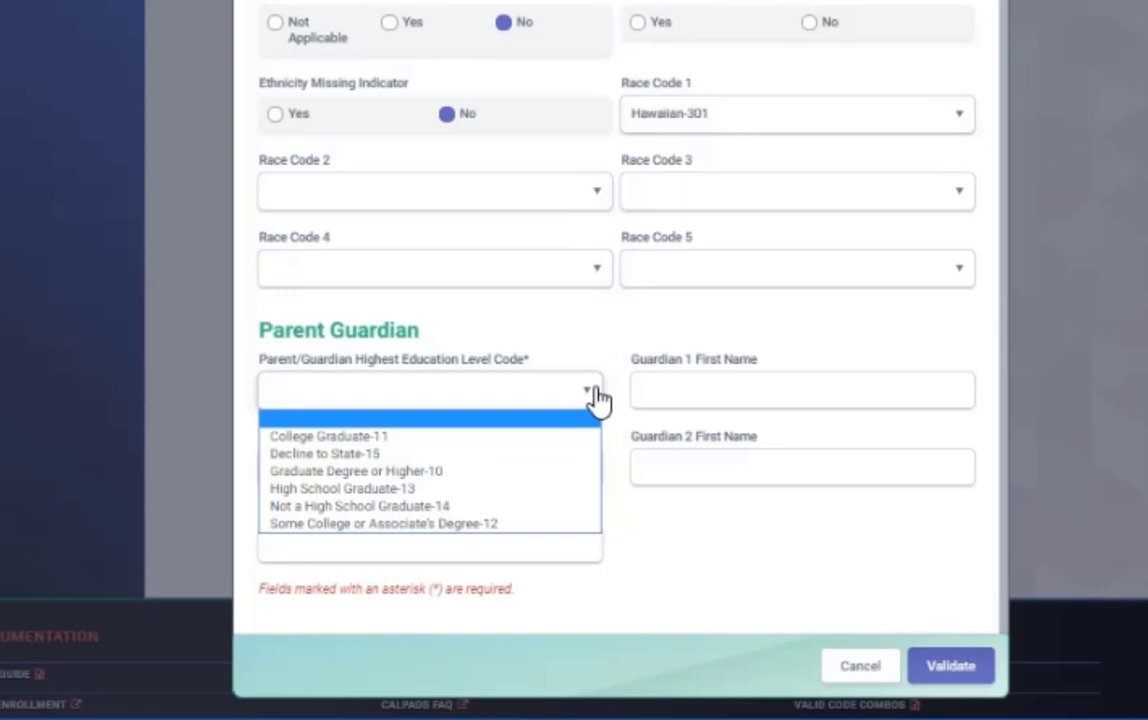
{"action": "left_click", "coordinate": [555, 438]}
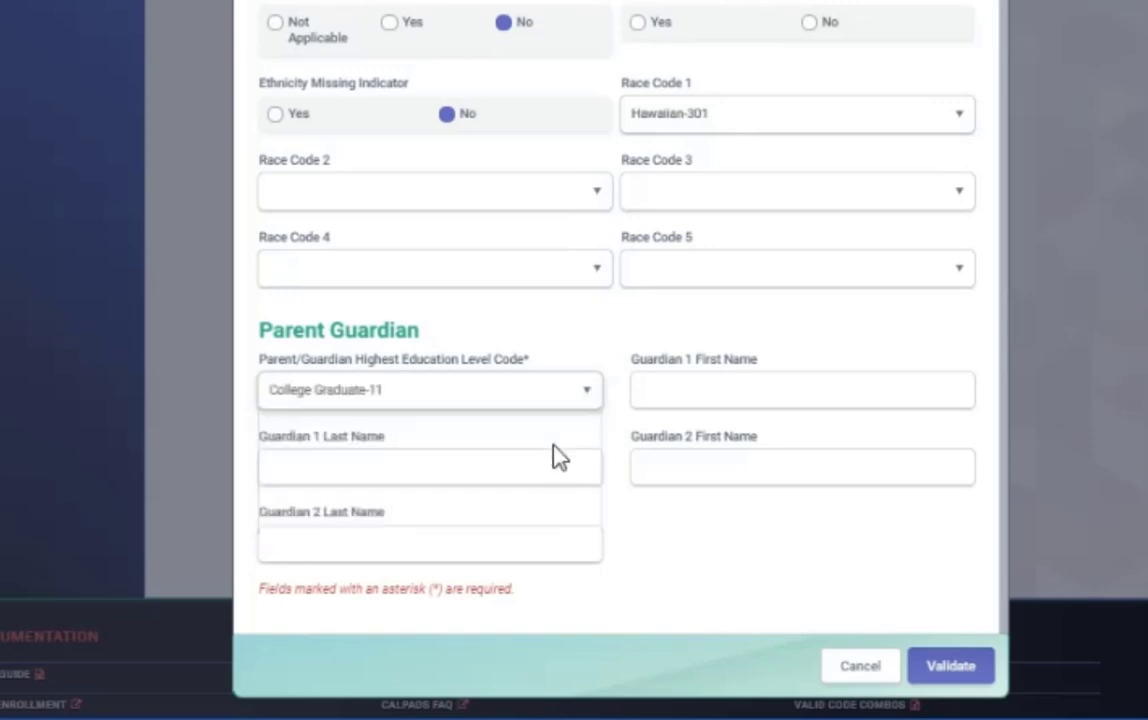
{"action": "left_click", "coordinate": [558, 460]}
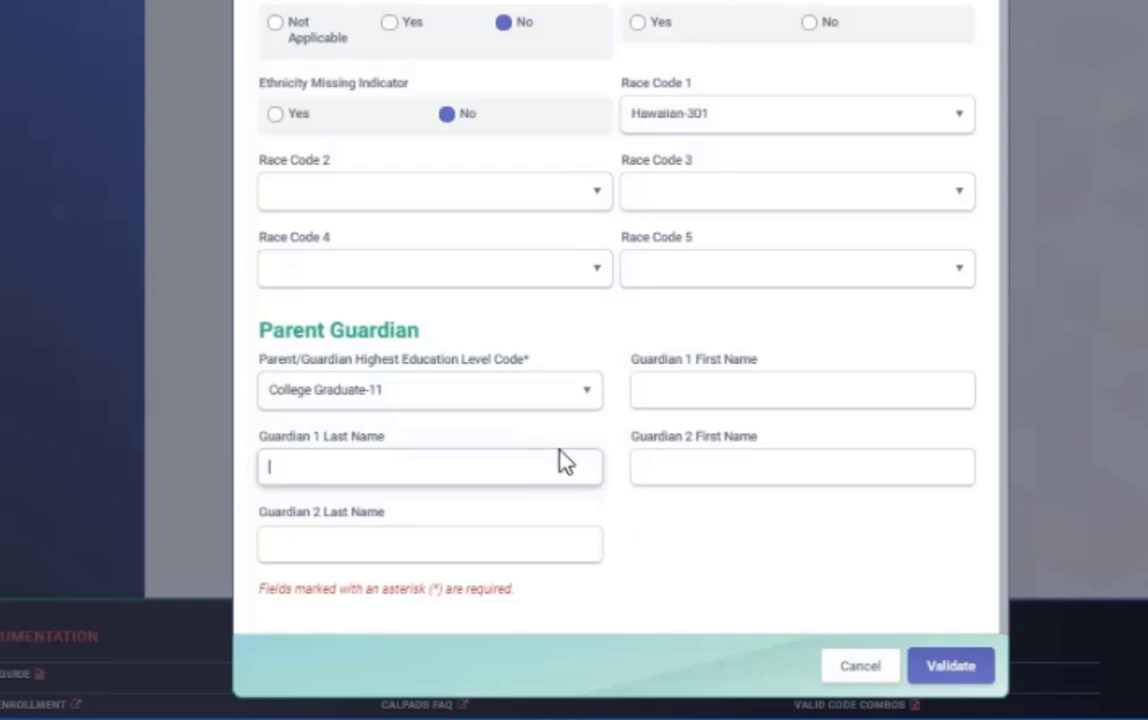
- Enter the last names for Guardian 1 and Guardian 2, correcting a mistyped letter
{"action": "type", "text": "myGarn"}
{"action": "left_click", "coordinate": [287, 546]}
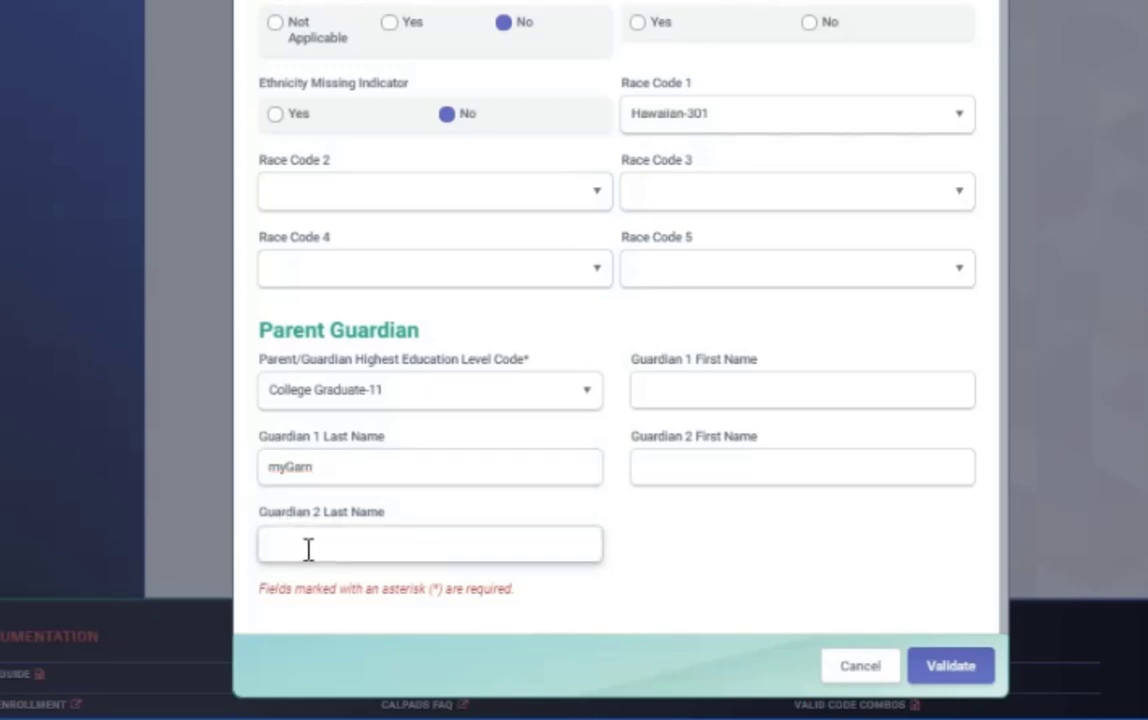
{"action": "type", "text": "M"}
{"action": "key", "text": "BackSpace"}
{"action": "type", "text": "myGran"}
- Enter the first names for Guardian 1 and Guardian 2
{"action": "left_click", "coordinate": [712, 391]}
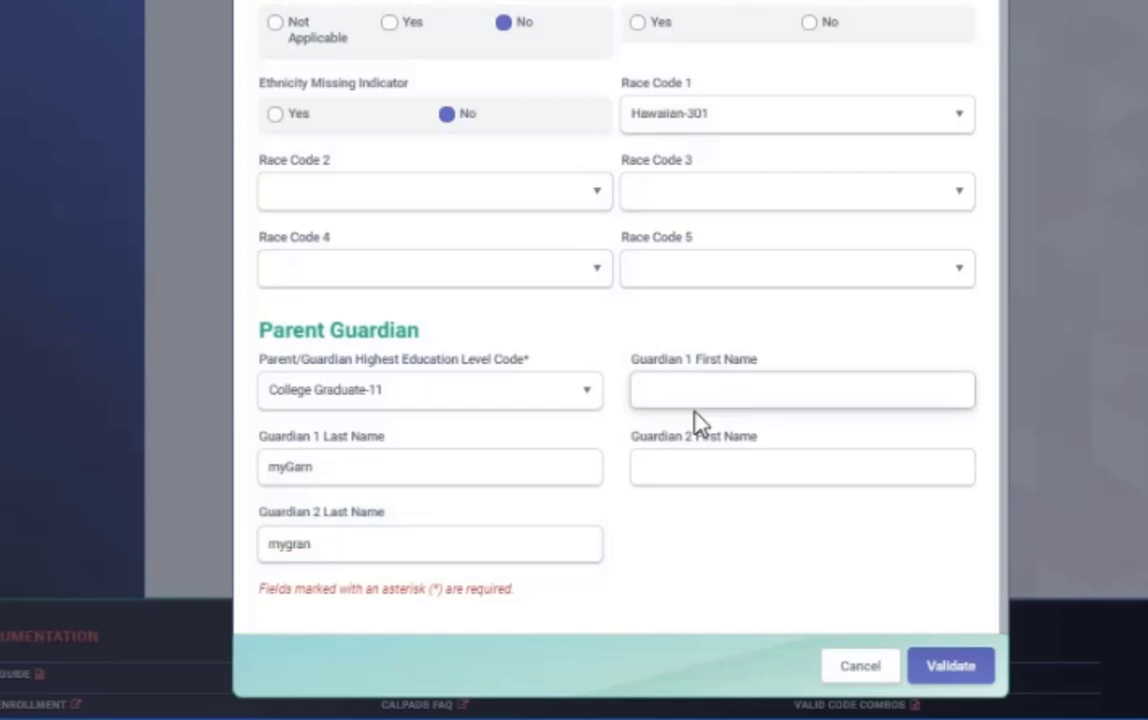
{"action": "type", "text": "Guard"}
{"action": "left_click", "coordinate": [642, 460]}
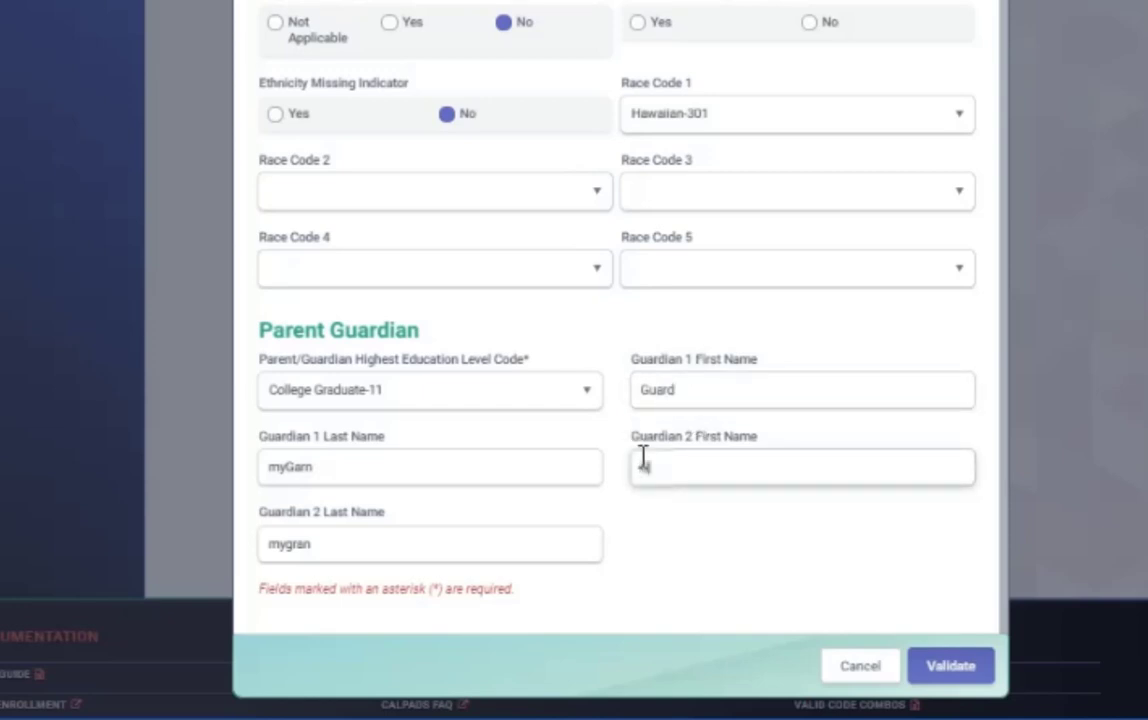
{"action": "type", "text": "Guardian"}
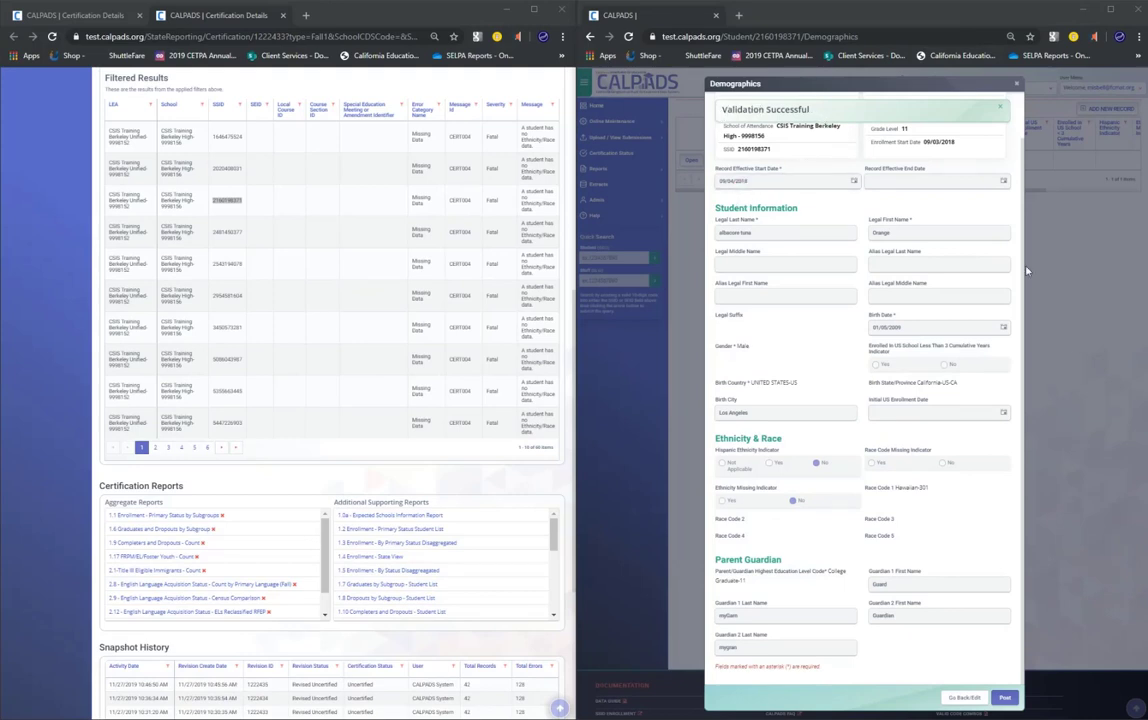
- Post the validated Demographics record for the third student
{"action": "left_click", "coordinate": [1005, 700]}
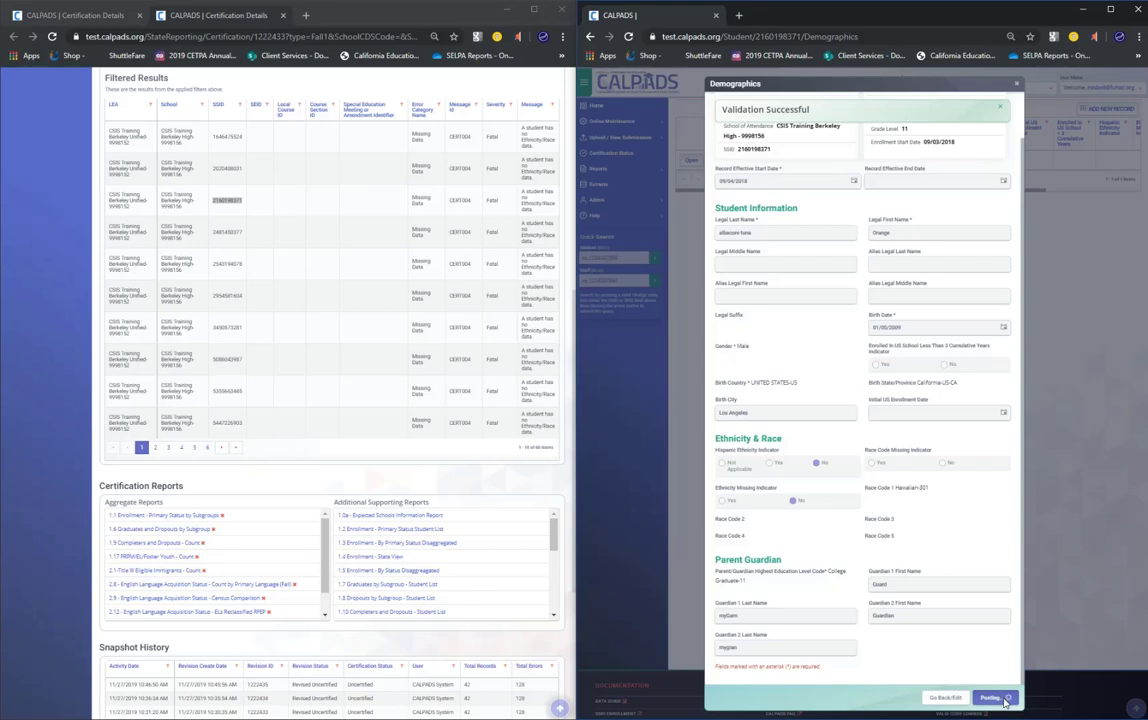